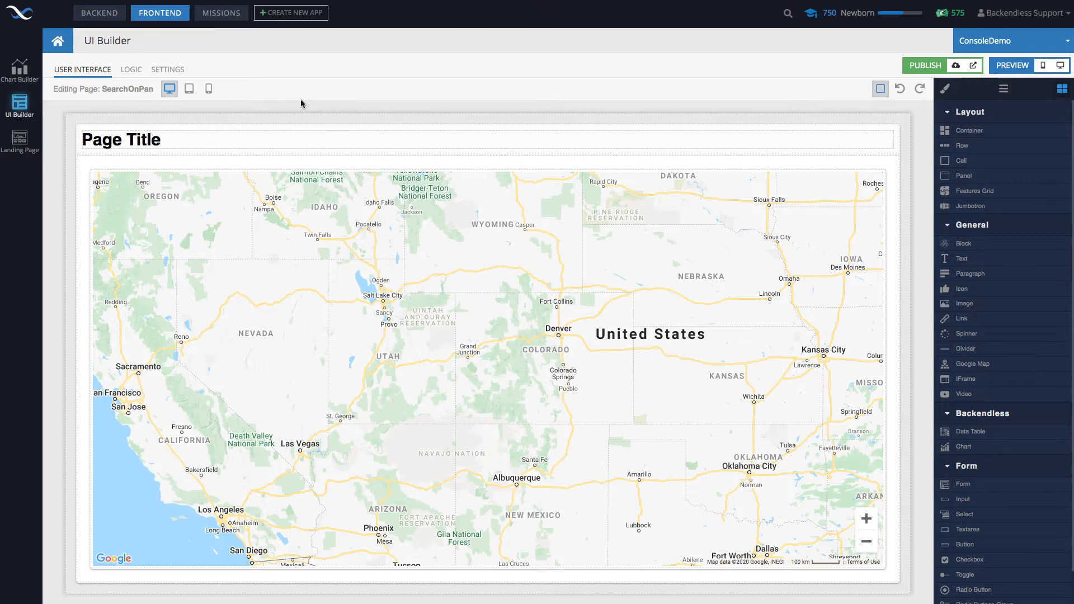
- Open the City table in the backend data browser to view its records and mapped locations
{"action": "left_click", "coordinate": [105, 18]}
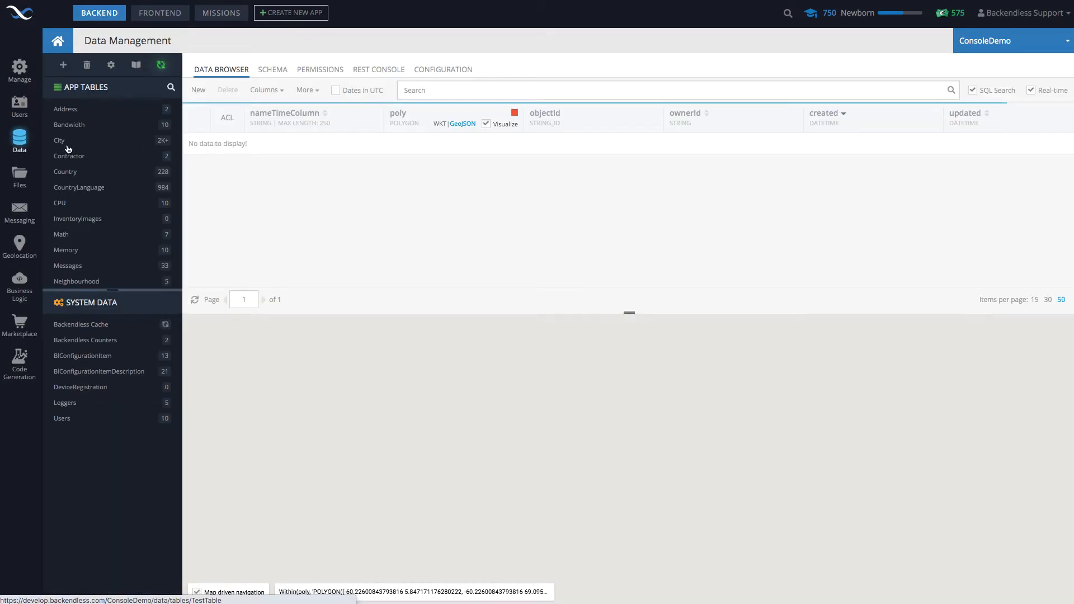
{"action": "left_click", "coordinate": [69, 147]}
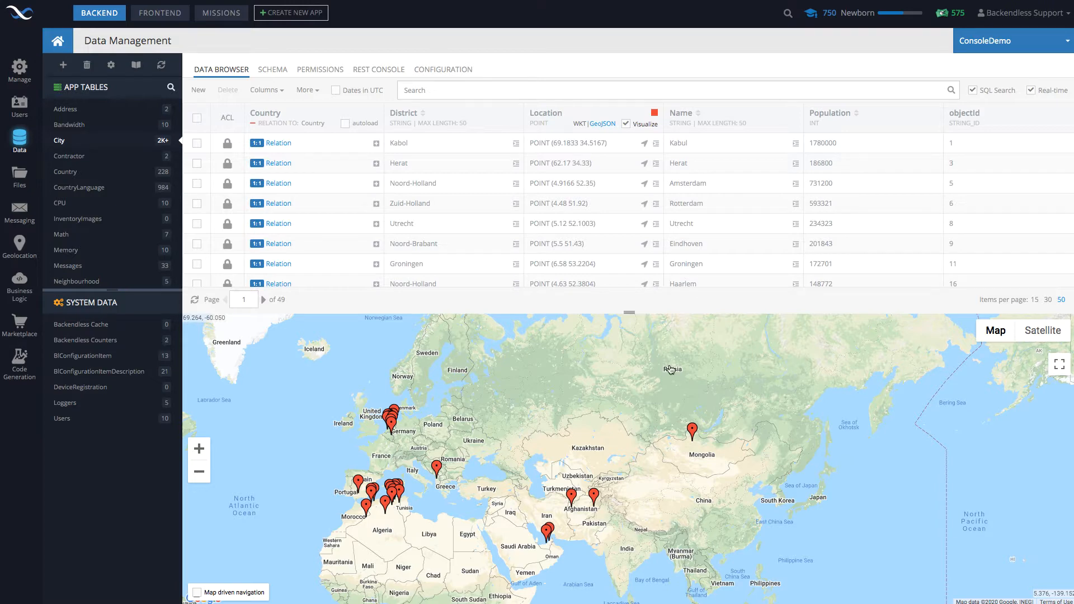
- Preview the SearchOnPan page in desktop view and examine the city markers while zooming from the United States to Austria
{"action": "left_click", "coordinate": [157, 16]}
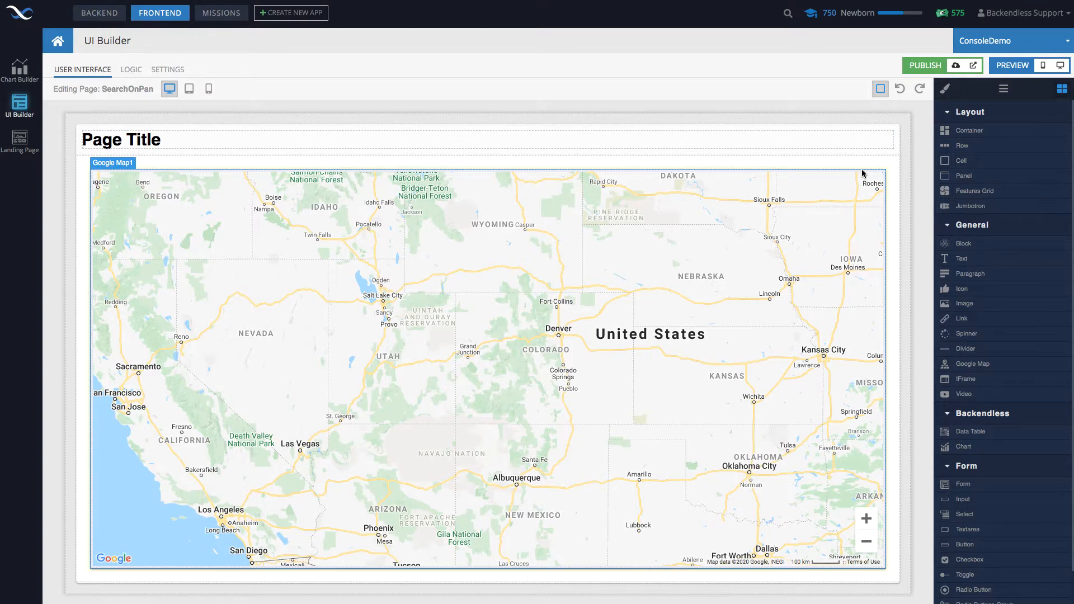
{"action": "left_click", "coordinate": [1060, 65]}
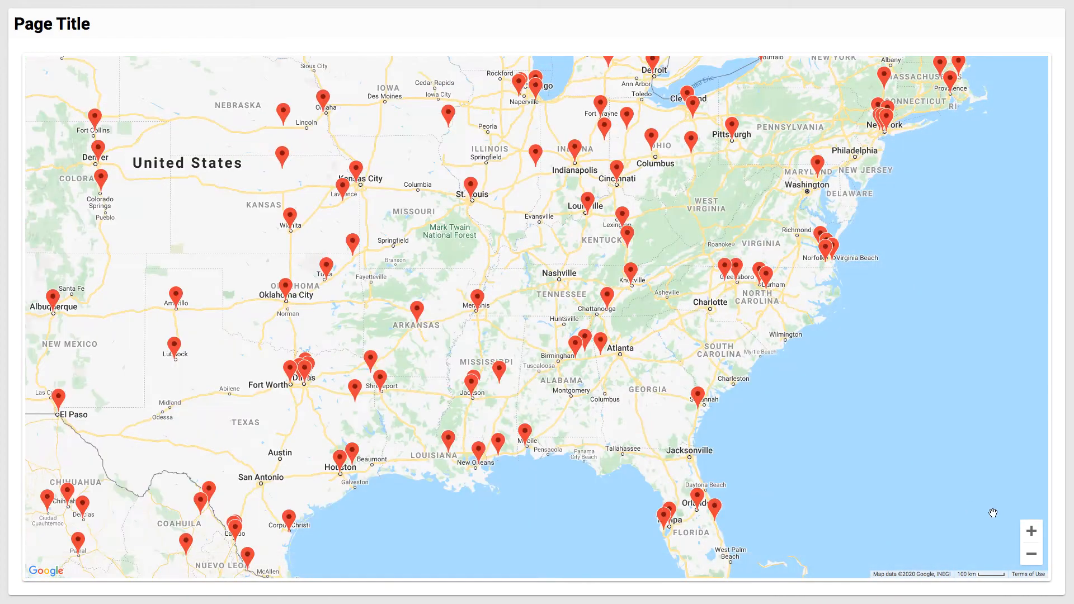
{"action": "left_click", "coordinate": [1032, 556]}
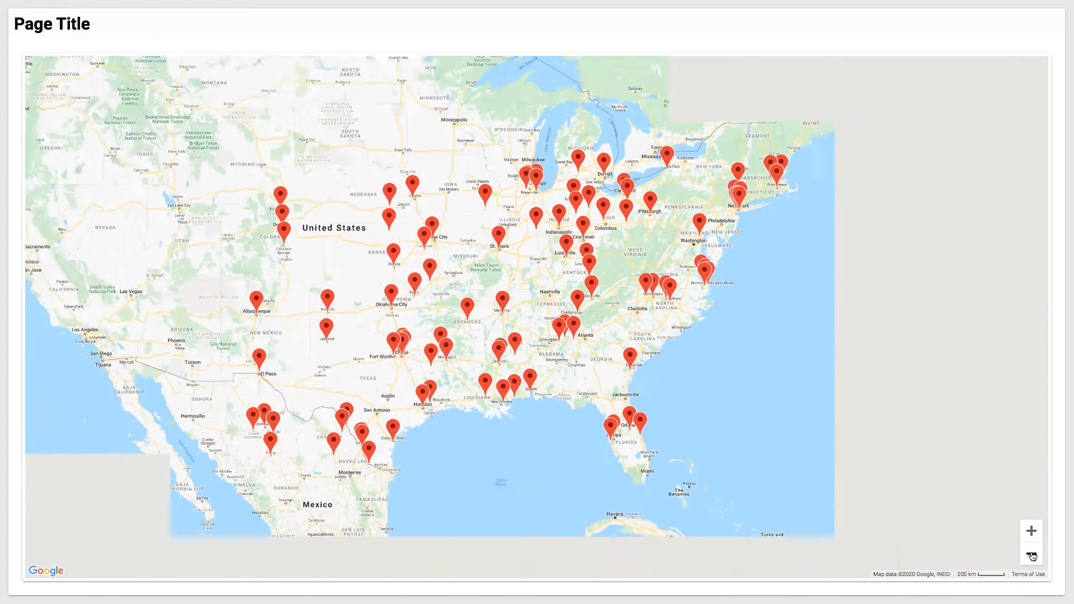
{"action": "left_click", "coordinate": [1033, 555]}
{"action": "left_click", "coordinate": [1033, 555]}
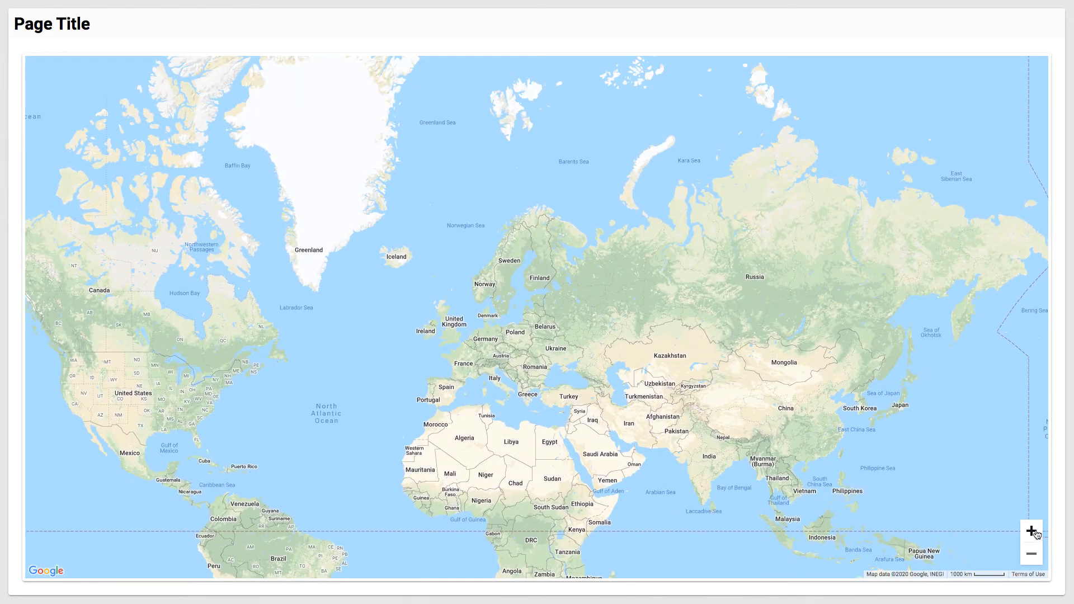
{"action": "left_click", "coordinate": [1031, 531]}
{"action": "left_click", "coordinate": [1031, 531]}
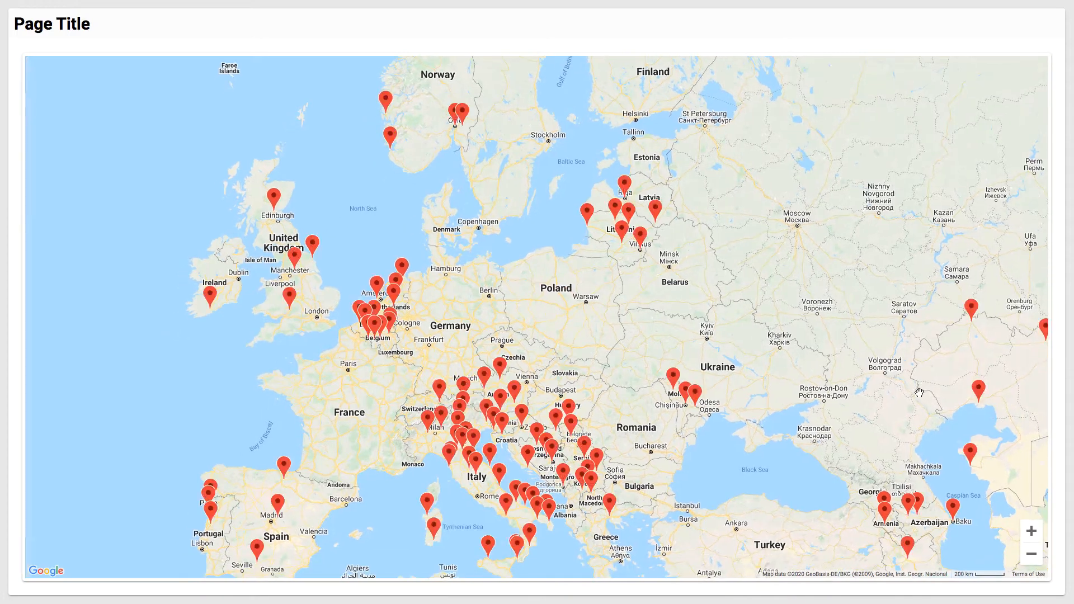
{"action": "left_click", "coordinate": [1031, 530]}
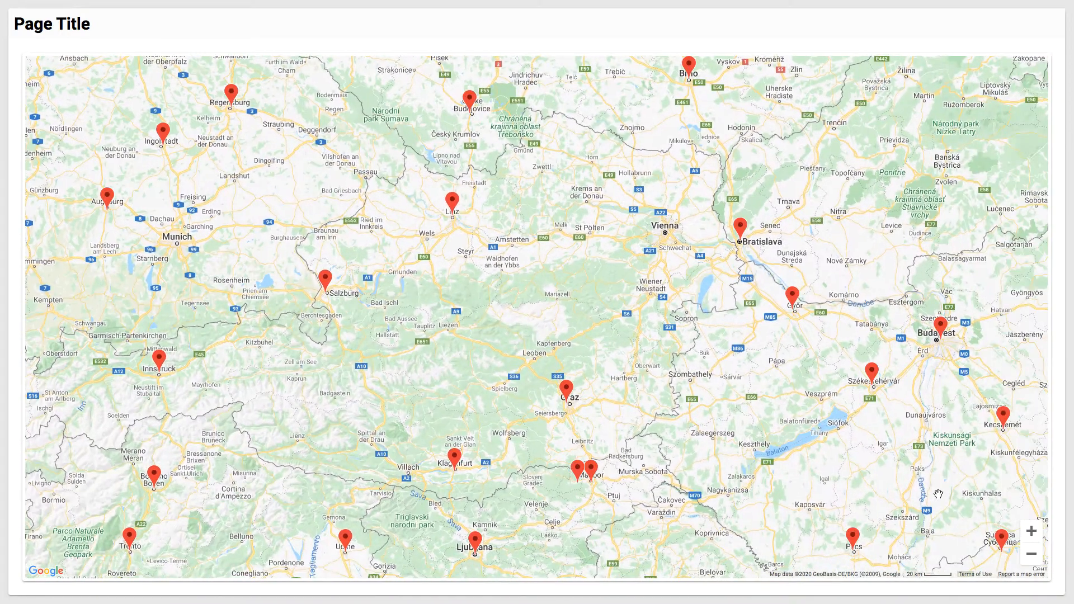
{"action": "left_click", "coordinate": [1031, 530]}
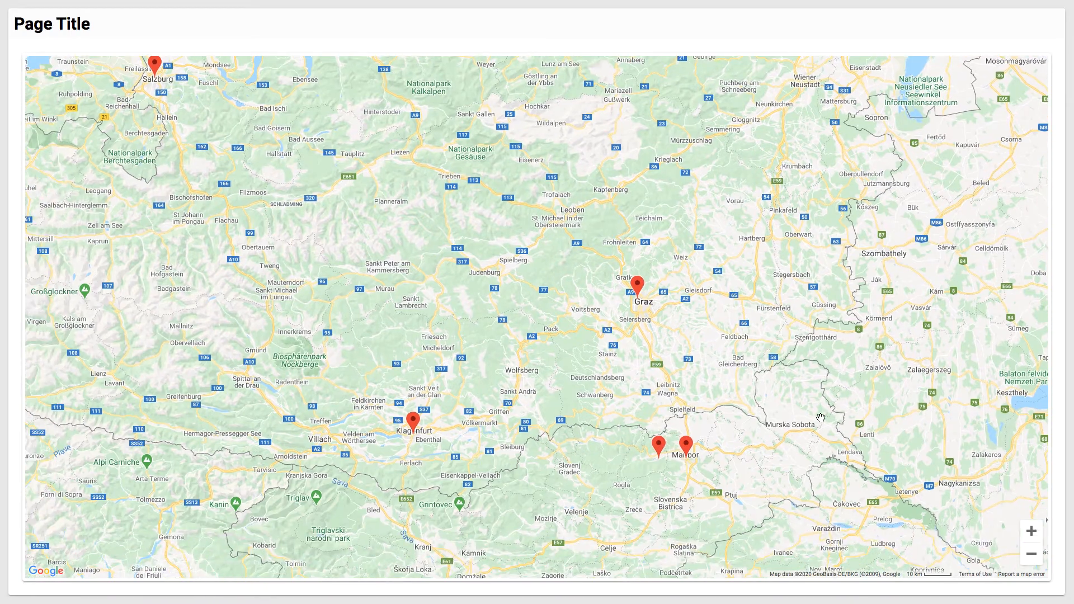
- Examine the previewed map while zooming out from Austria to Europe, Africa and western Asia
{"action": "left_click", "coordinate": [1035, 559]}
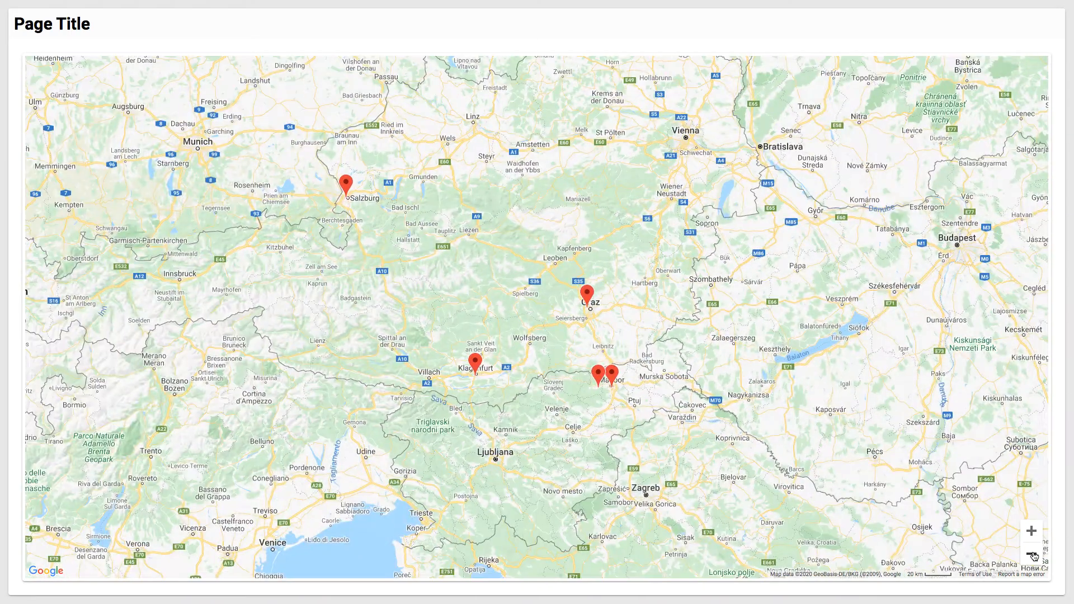
{"action": "left_click", "coordinate": [1035, 555]}
{"action": "left_click", "coordinate": [1034, 556]}
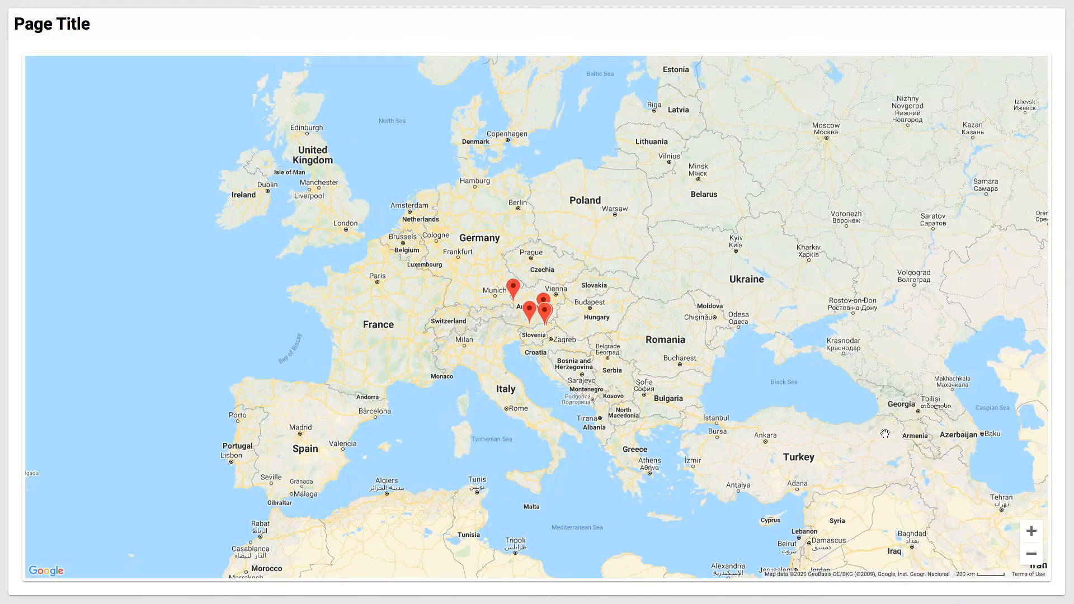
{"action": "left_click", "coordinate": [1032, 555]}
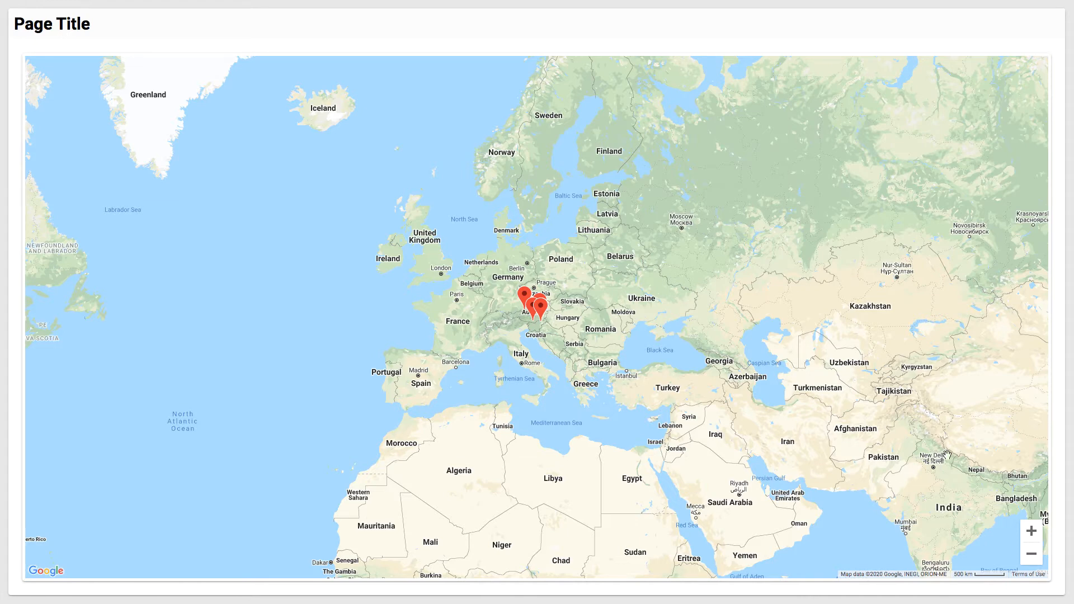
{"action": "left_click_drag", "start_coordinate": [951, 498], "coordinate": [932, 491]}
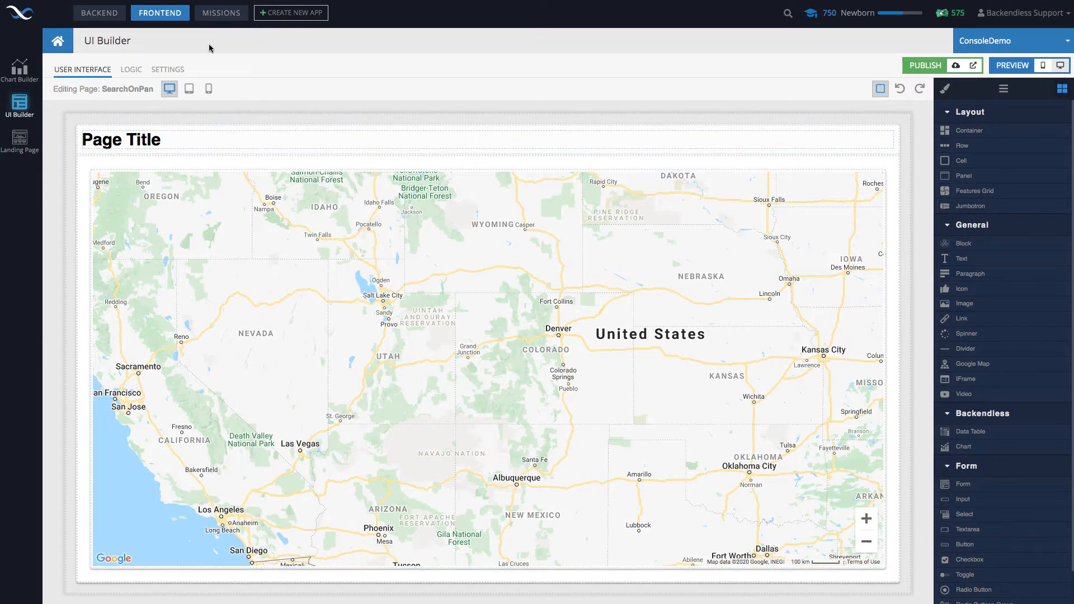
- Turn on map driven navigation for the backend City table, centre it on the Middle East and South Asia, and copy the generated SQL query
{"action": "left_click", "coordinate": [98, 20]}
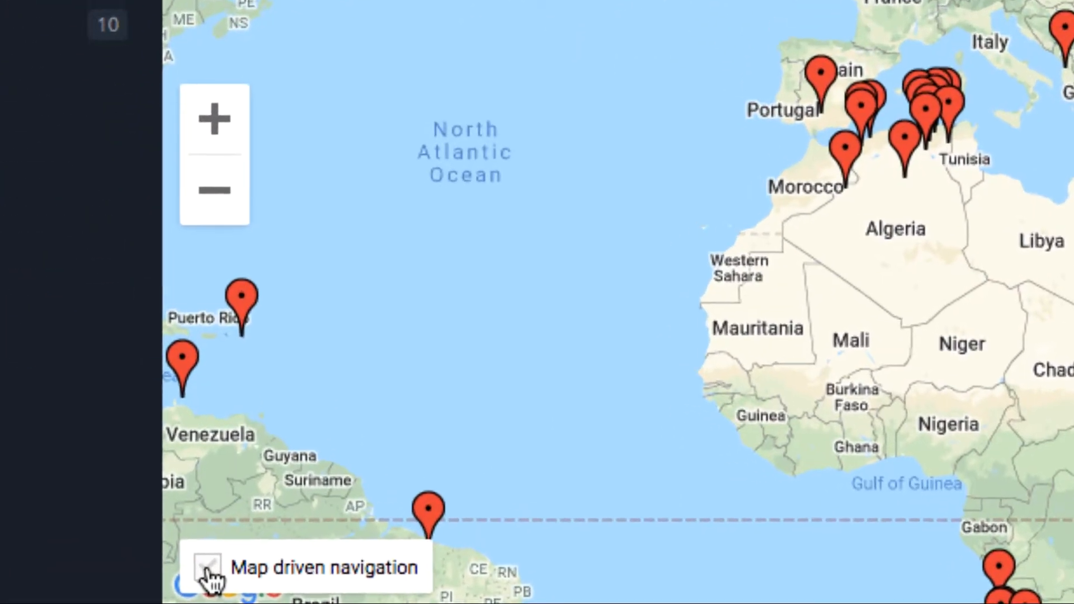
{"action": "left_click", "coordinate": [197, 593]}
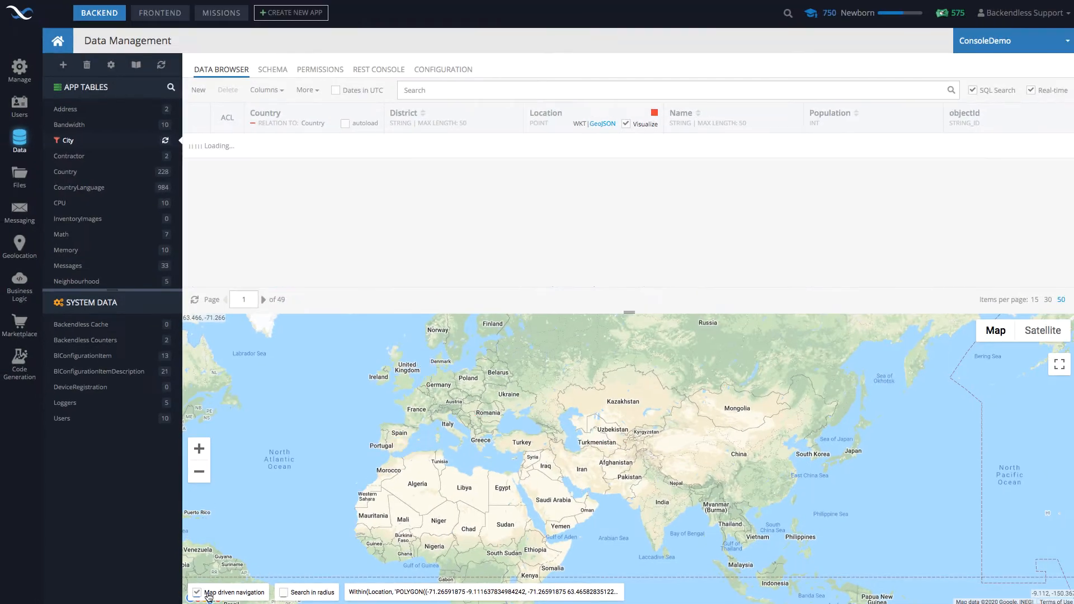
{"action": "left_click", "coordinate": [199, 448]}
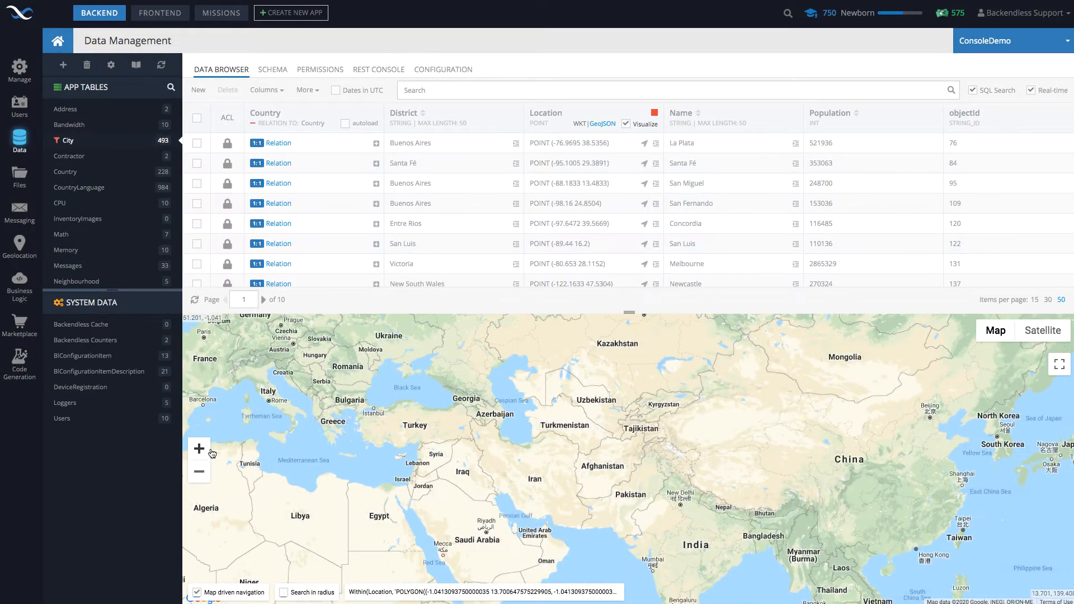
{"action": "left_click_drag", "start_coordinate": [500, 459], "coordinate": [457, 453]}
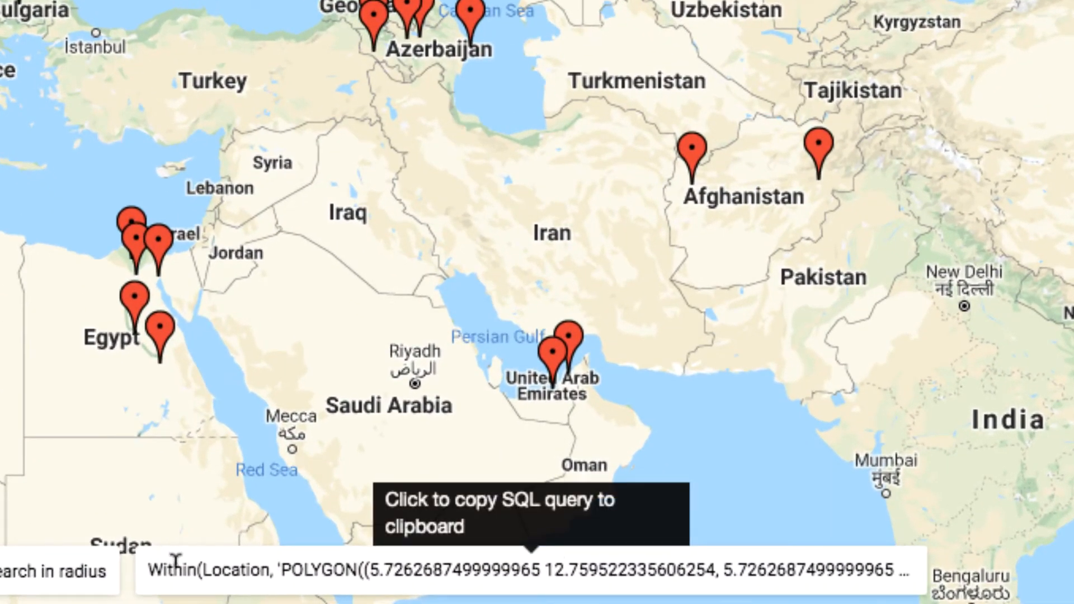
{"action": "left_click", "coordinate": [579, 557]}
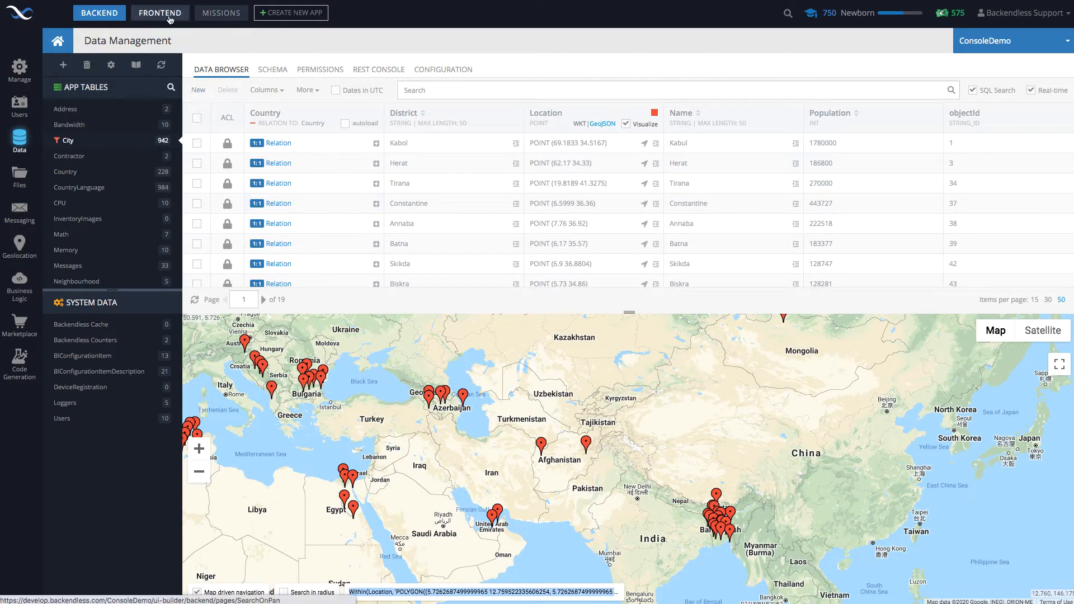
- Open the logic of the Google Map component on the SearchOnPan page and examine the On Pan Event's where clause and City table query
{"action": "left_click", "coordinate": [168, 17]}
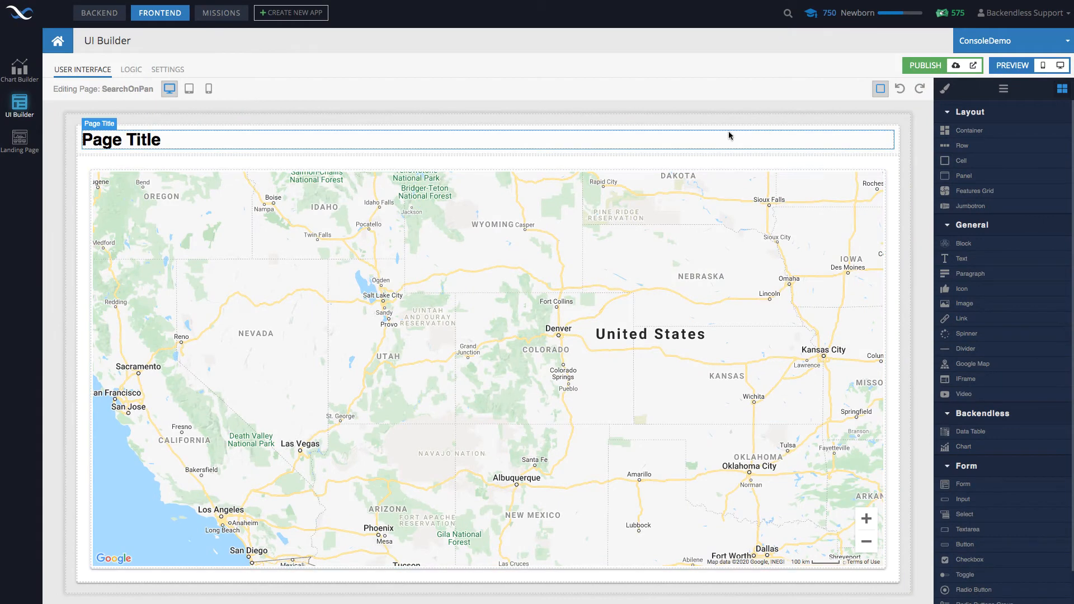
{"action": "left_click", "coordinate": [797, 215]}
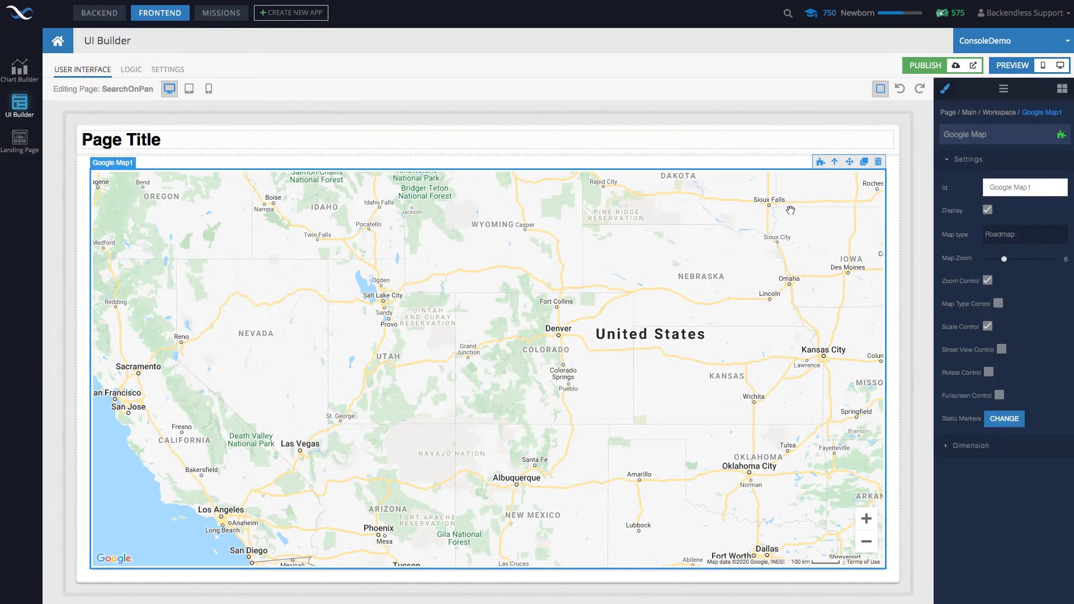
{"action": "left_click", "coordinate": [820, 163]}
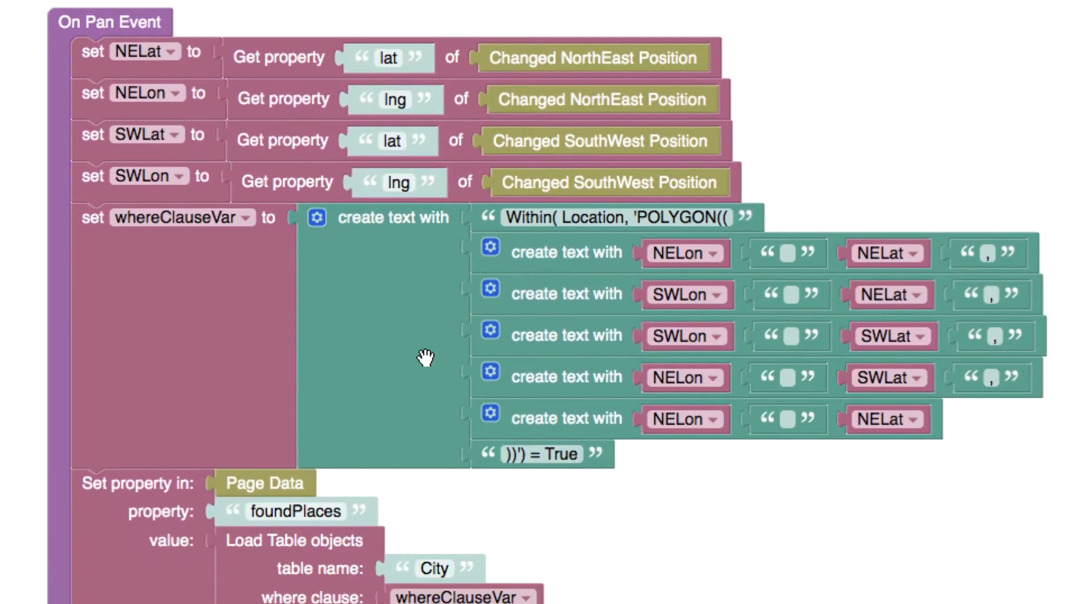
{"action": "left_click", "coordinate": [433, 487]}
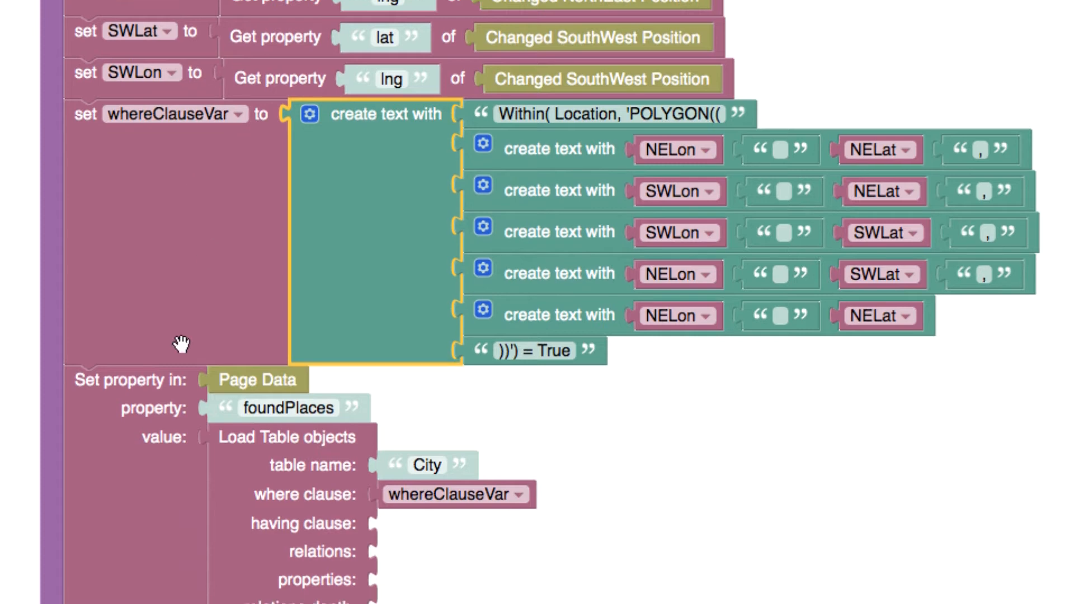
{"action": "scroll", "coordinate": [226, 388], "scroll_direction": "down", "scroll_amount": 3}
{"action": "scroll", "coordinate": [227, 389], "scroll_direction": "down", "scroll_amount": 1}
{"action": "left_click", "coordinate": [247, 352]}
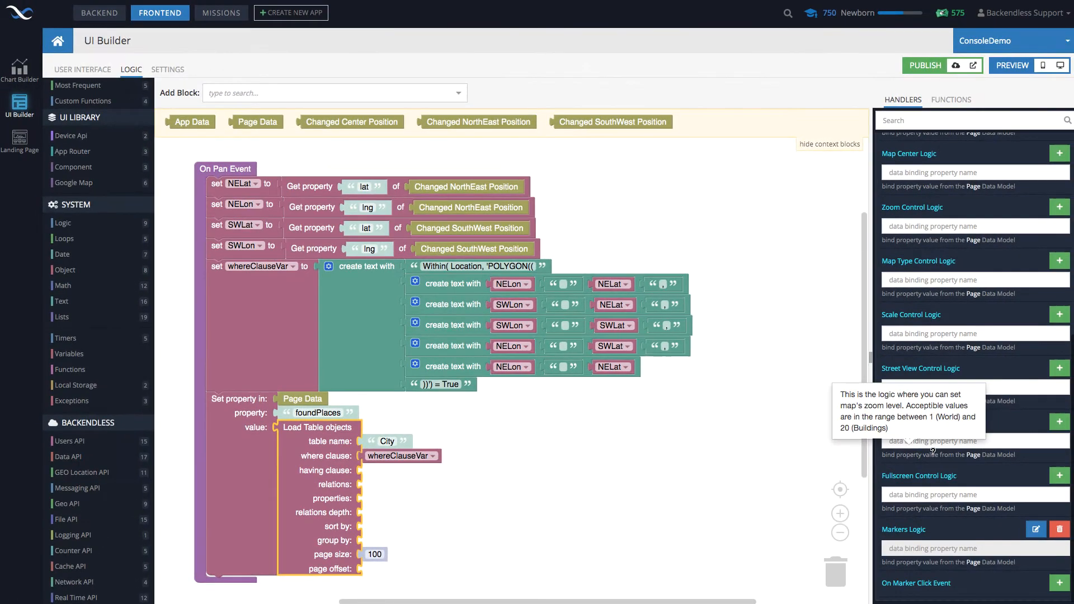
- Open the map's Markers Logic and examine its foundPlaces null test, empty list and pluck of collection blocks
{"action": "left_click", "coordinate": [1036, 529]}
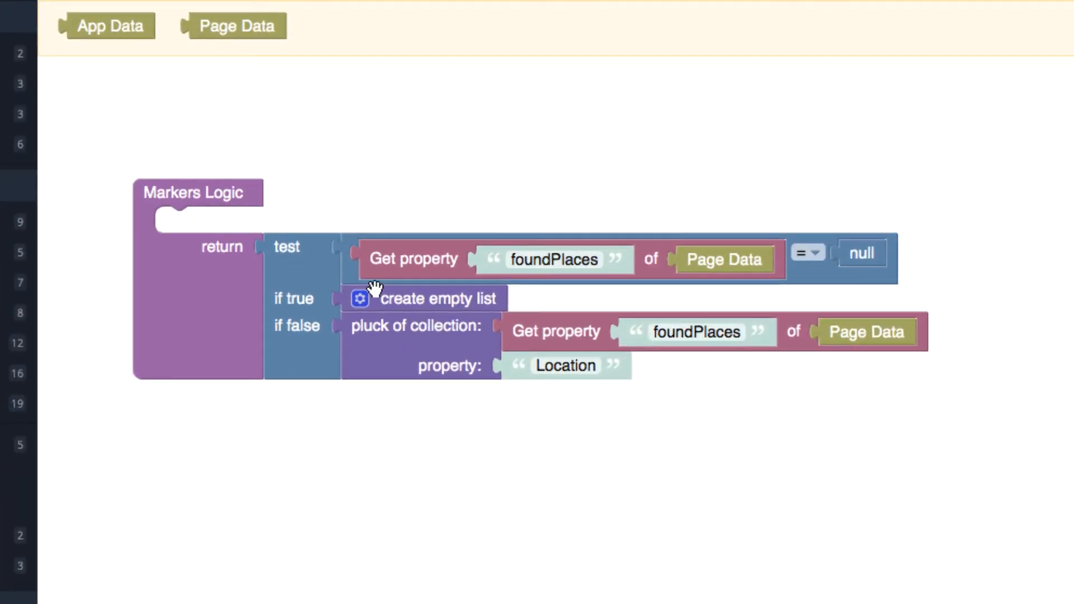
{"action": "left_click", "coordinate": [420, 305]}
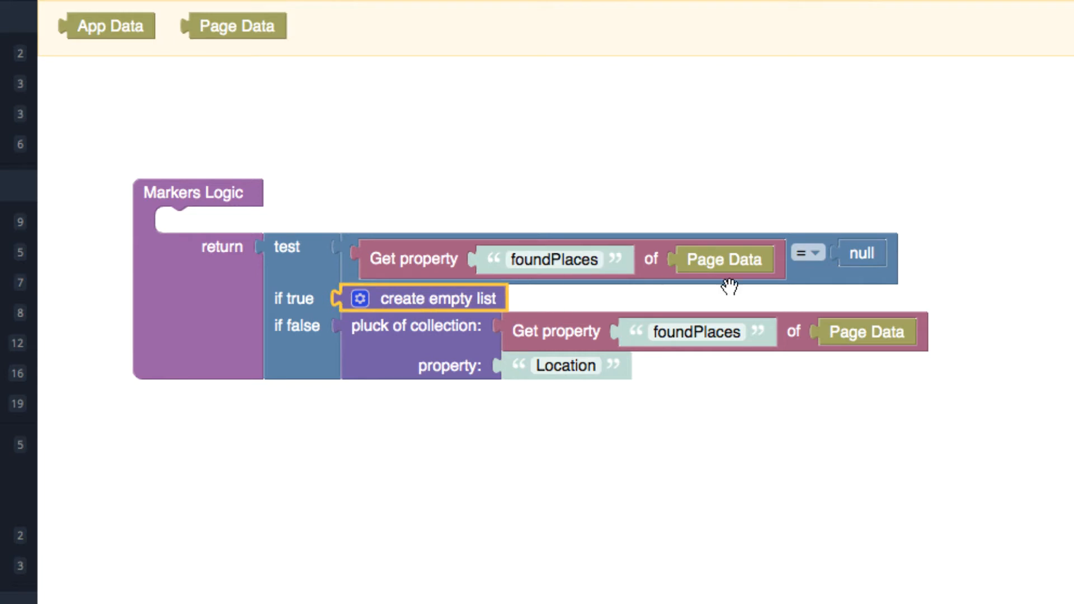
{"action": "left_click", "coordinate": [394, 339]}
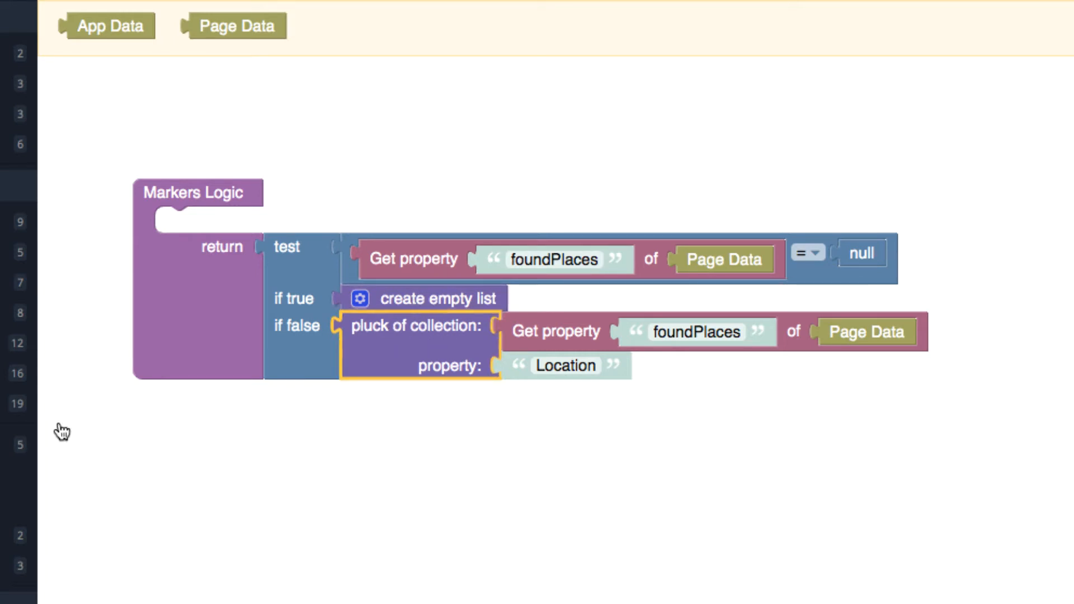
- Look up the create empty list and pluck of collection blocks in the Lists category
{"action": "left_click", "coordinate": [17, 403]}
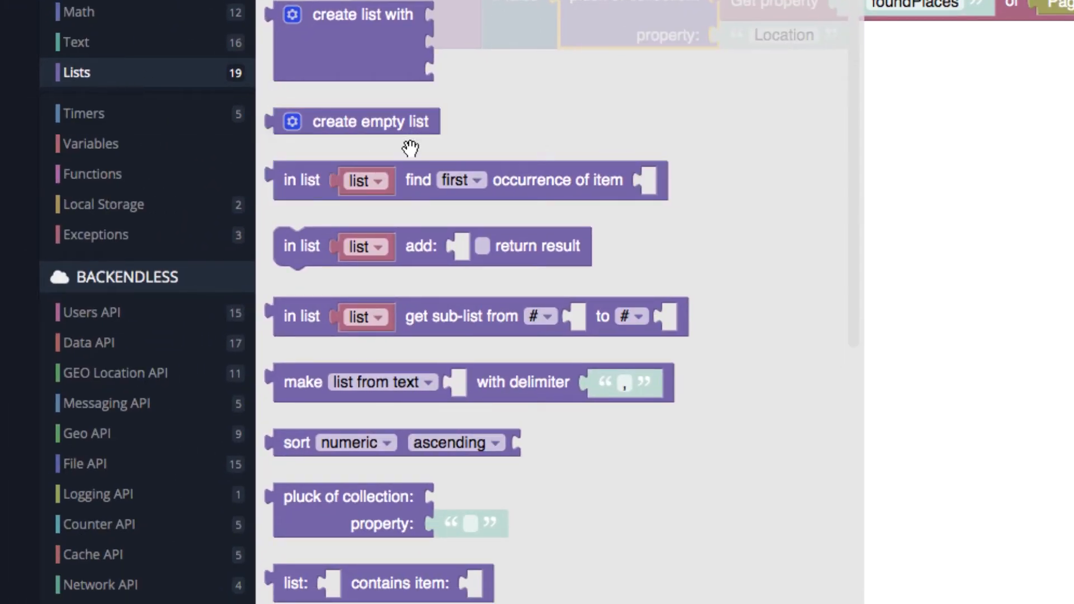
{"action": "right_click", "coordinate": [426, 408]}
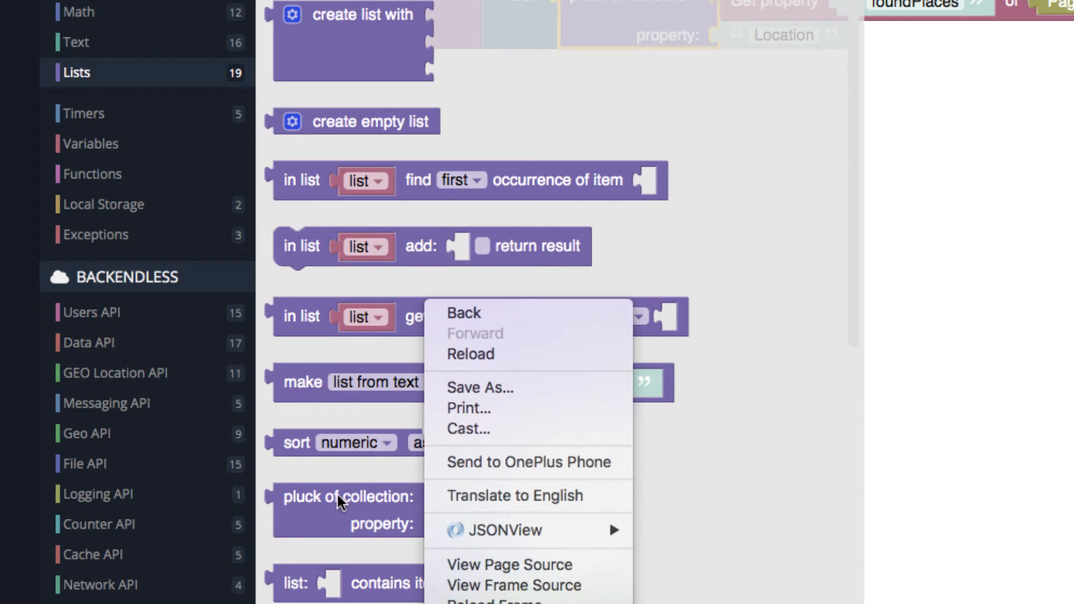
{"action": "left_click", "coordinate": [383, 516]}
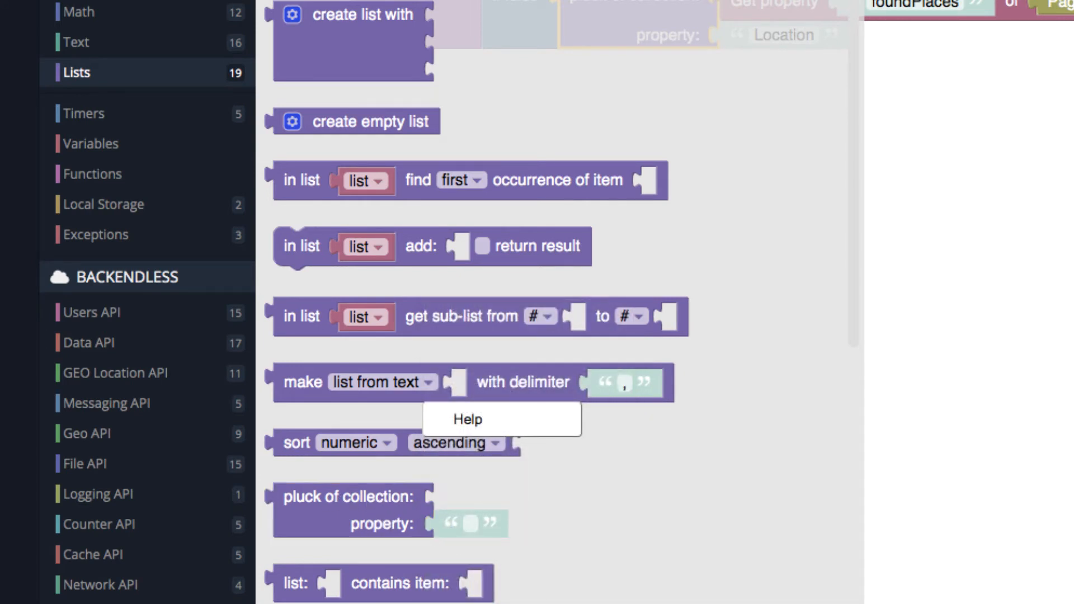
{"action": "left_click", "coordinate": [951, 84]}
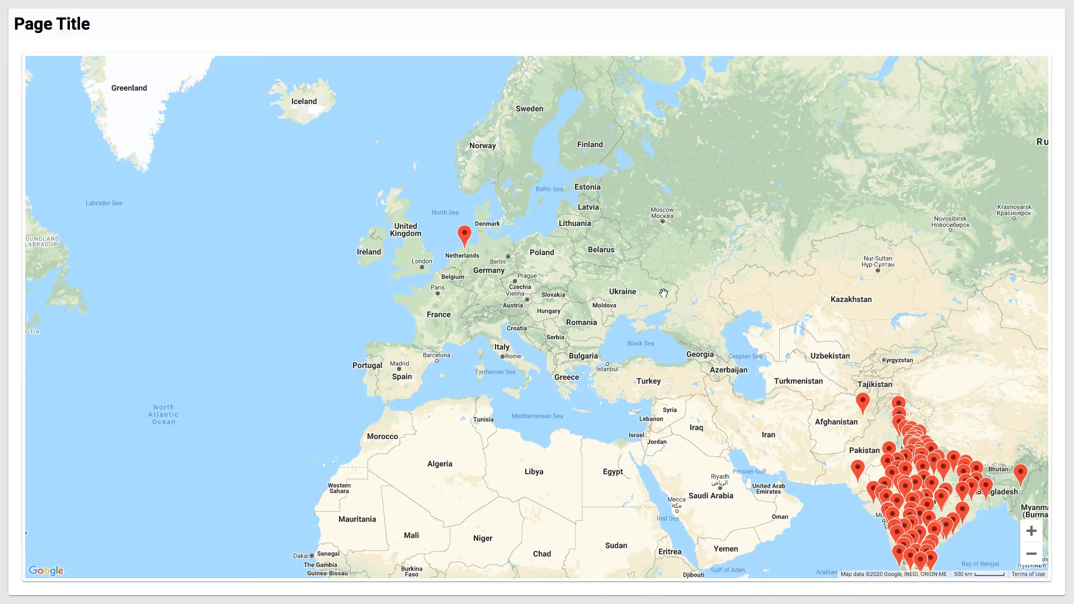
- In the page preview, pan and zoom the map from Europe to India to check that the city markers reload
{"action": "left_click_drag", "start_coordinate": [663, 293], "coordinate": [553, 231]}
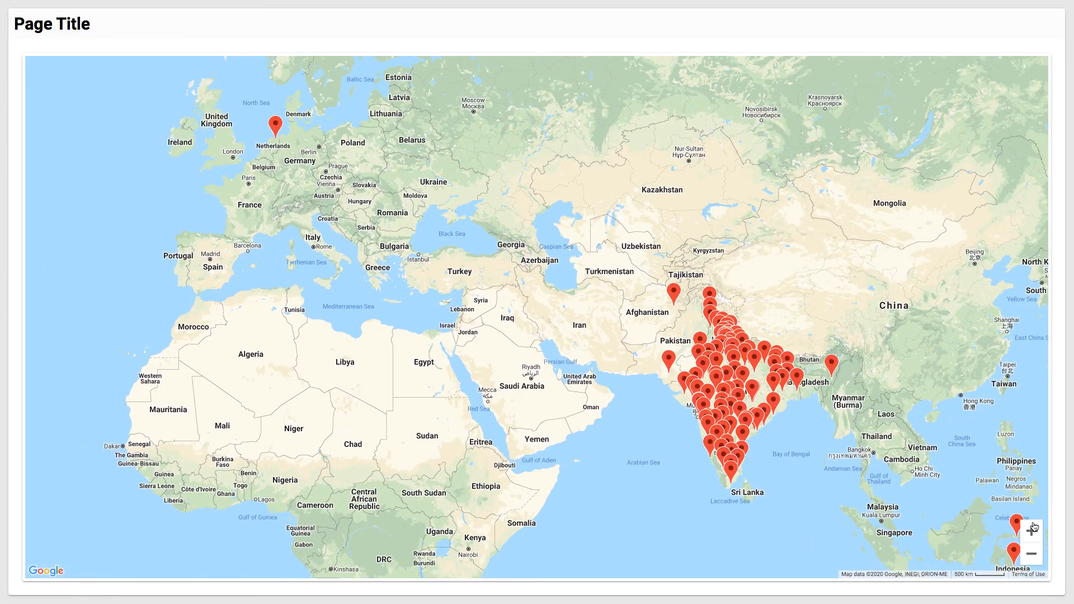
{"action": "left_click", "coordinate": [1030, 531]}
{"action": "left_click_drag", "start_coordinate": [1044, 536], "coordinate": [851, 477]}
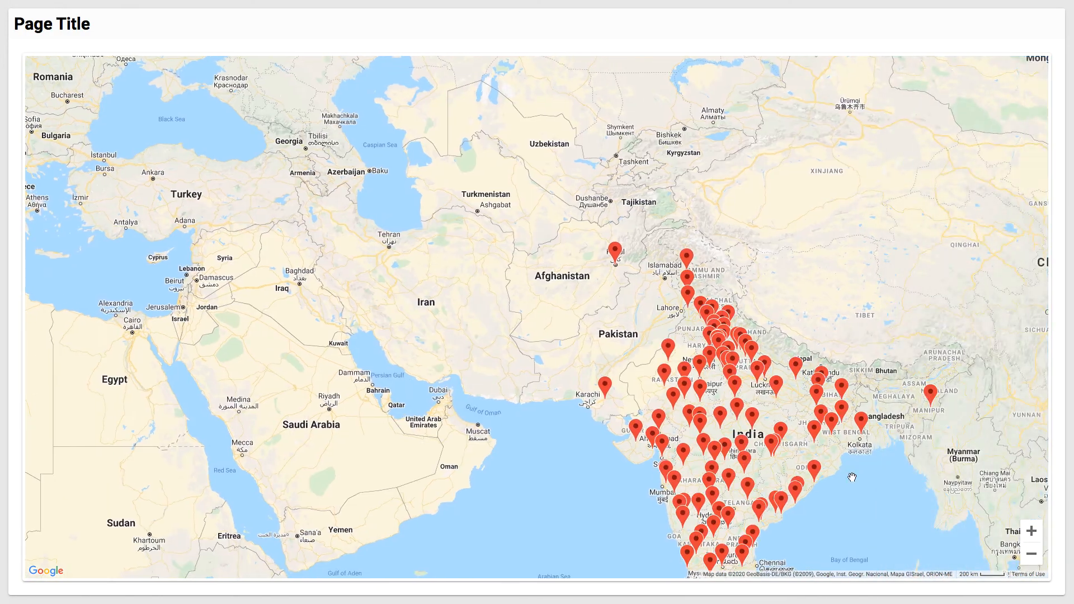
{"action": "left_click", "coordinate": [1032, 538]}
{"action": "left_click_drag", "start_coordinate": [951, 504], "coordinate": [699, 316]}
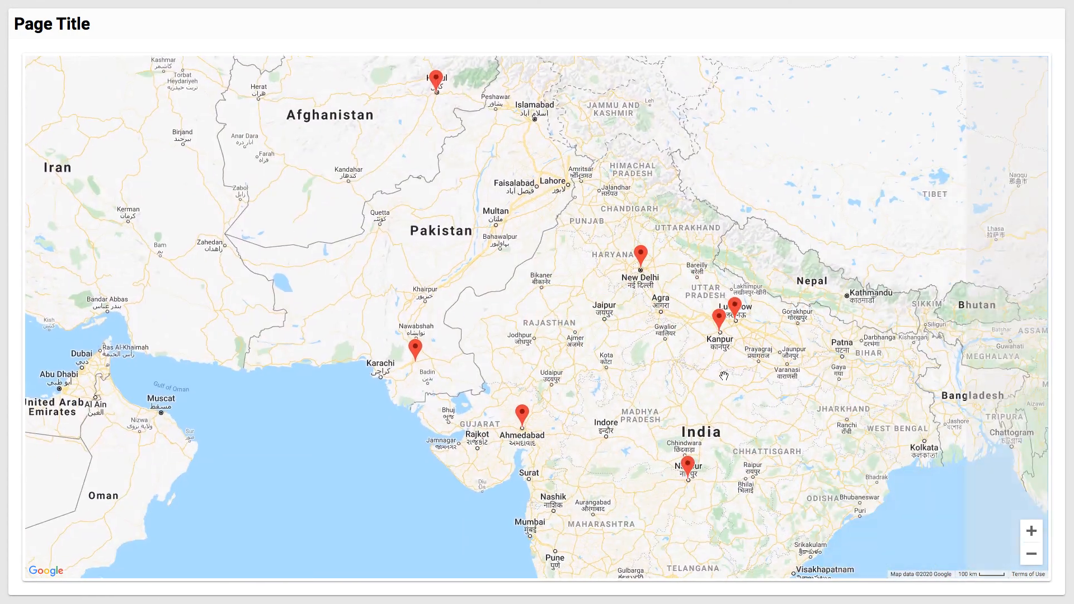
{"action": "left_click_drag", "start_coordinate": [895, 410], "coordinate": [749, 338]}
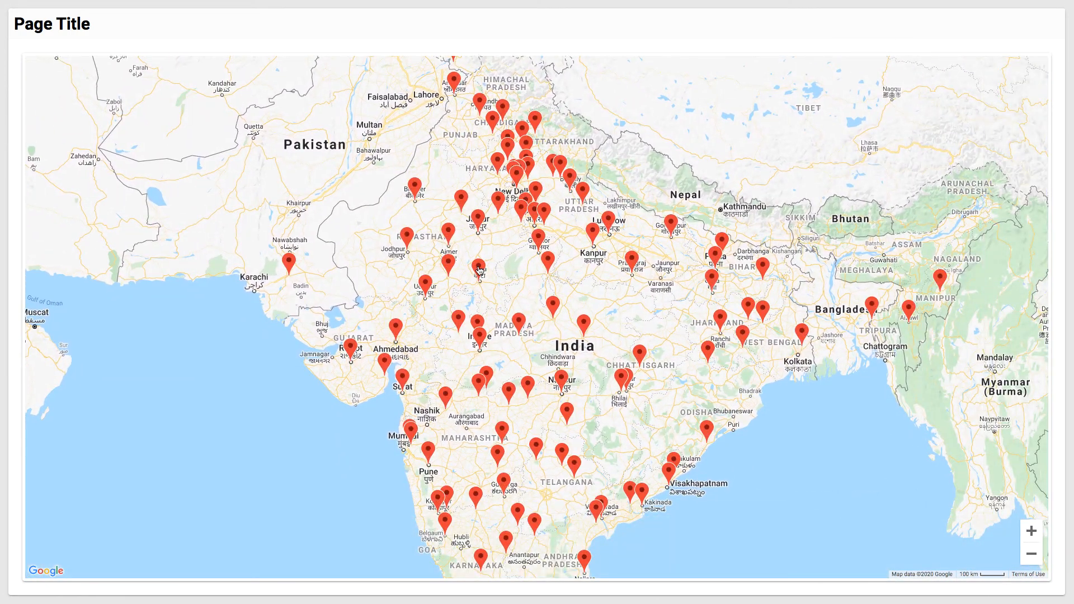
{"action": "left_click_drag", "start_coordinate": [786, 270], "coordinate": [555, 247]}
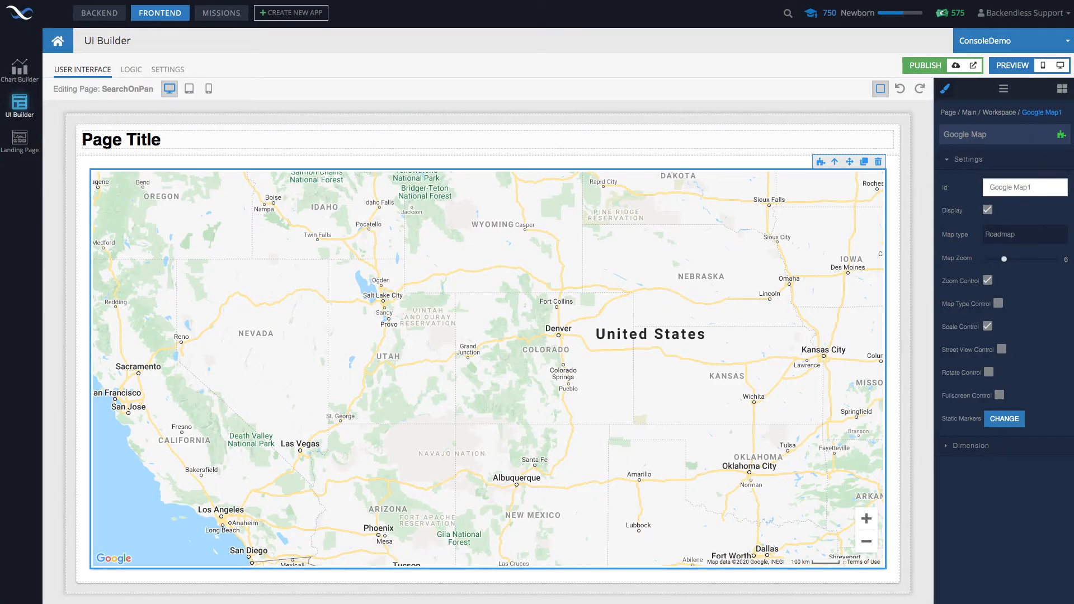
- Add a Data Table component below the Google Map and set its table to City
{"action": "left_click", "coordinate": [1062, 89]}
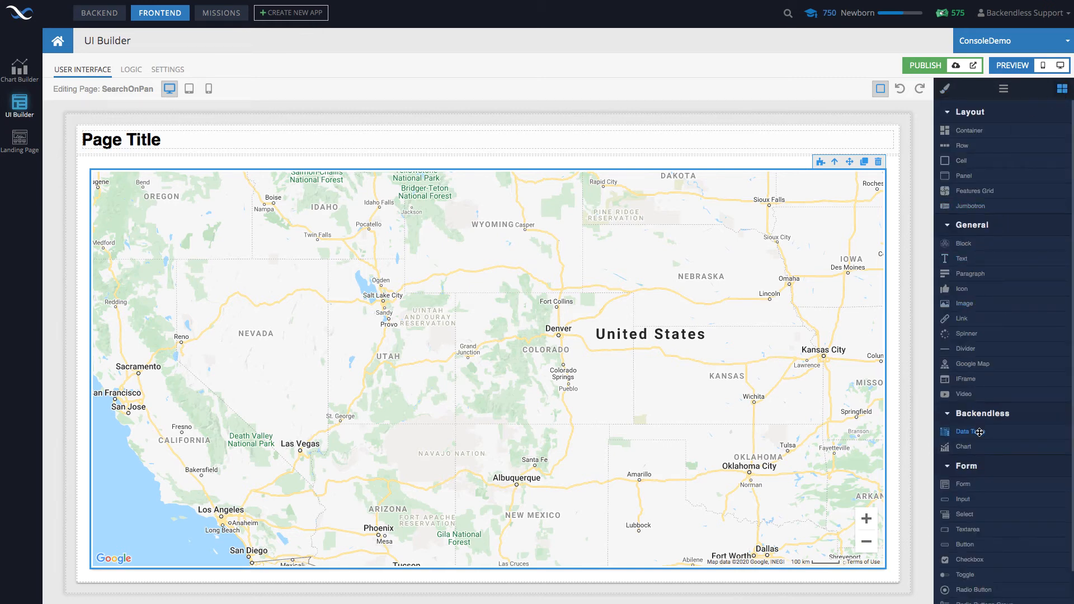
{"action": "left_click_drag", "start_coordinate": [980, 431], "coordinate": [642, 562]}
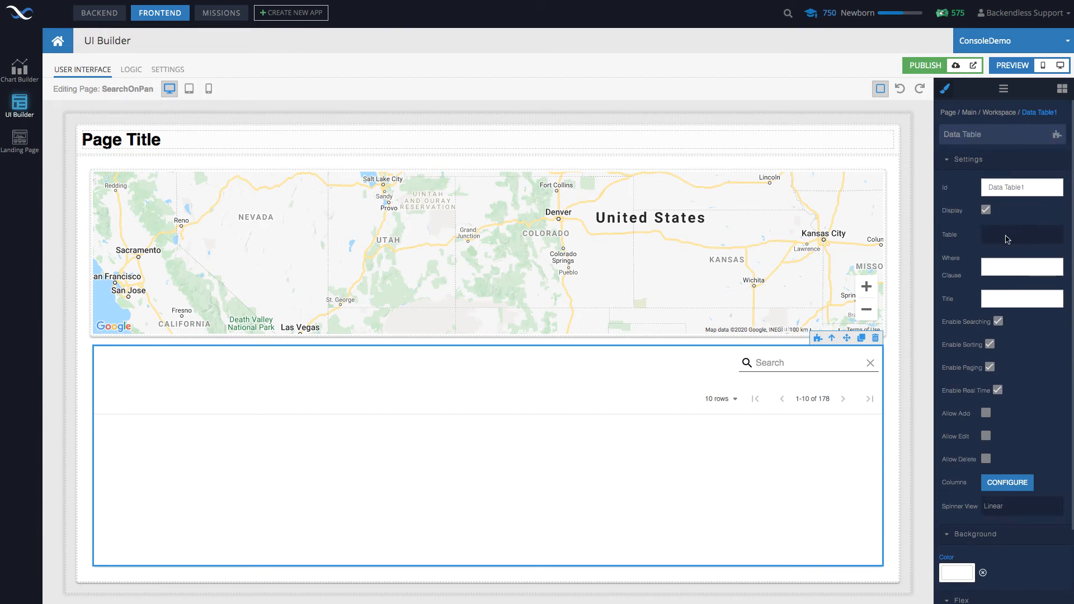
{"action": "left_click", "coordinate": [1007, 239]}
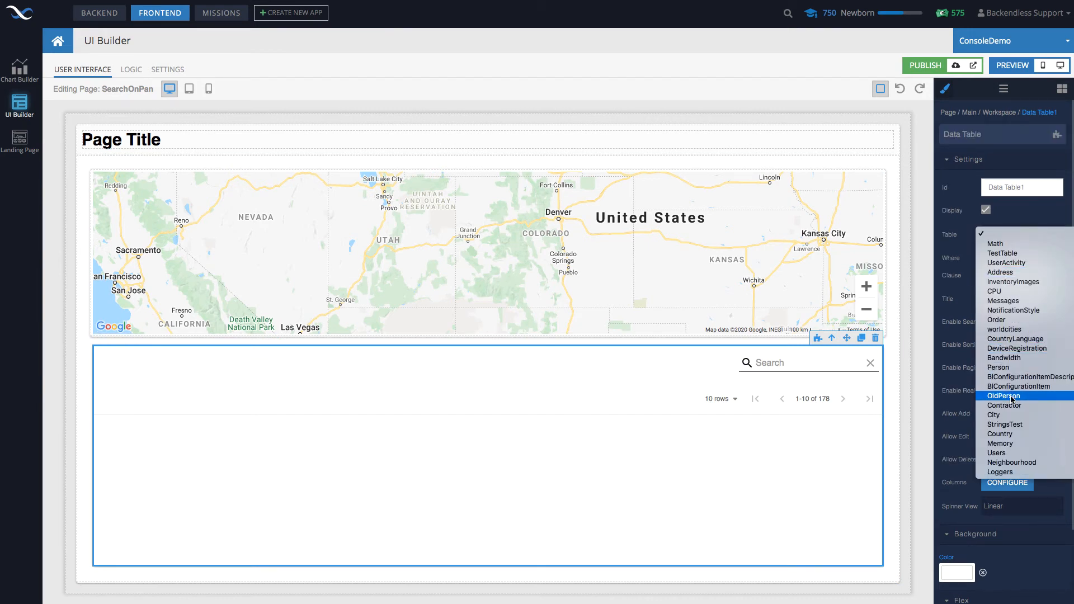
{"action": "left_click", "coordinate": [1001, 414]}
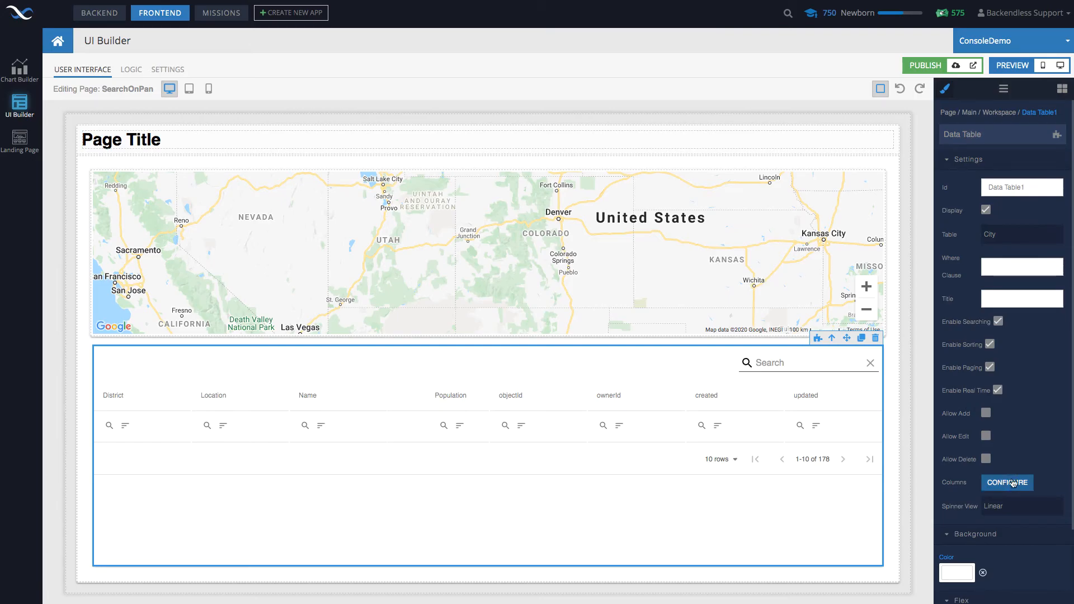
- Open the Data Table's column configuration and hide the updated, created, ownerId and objectId columns
{"action": "left_click", "coordinate": [1013, 484]}
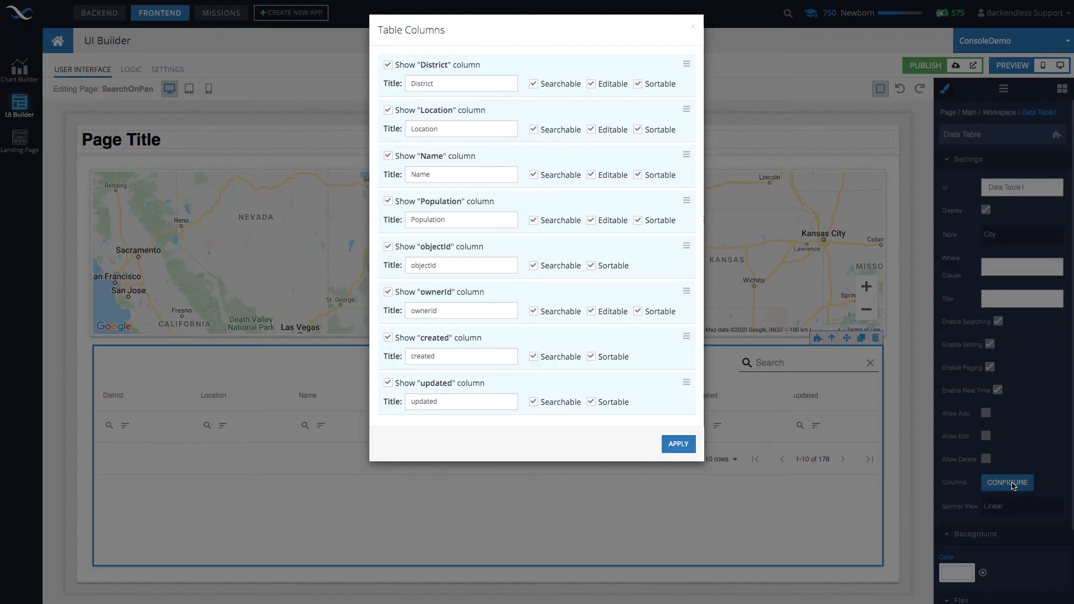
{"action": "left_click", "coordinate": [388, 383]}
{"action": "left_click", "coordinate": [388, 338]}
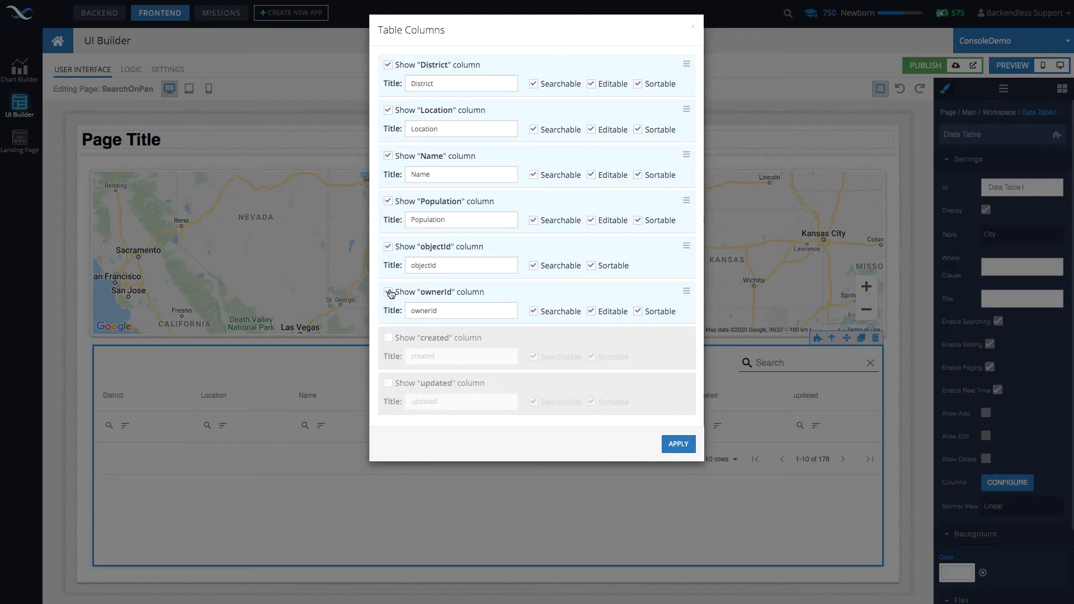
{"action": "left_click", "coordinate": [390, 293]}
{"action": "left_click", "coordinate": [389, 247]}
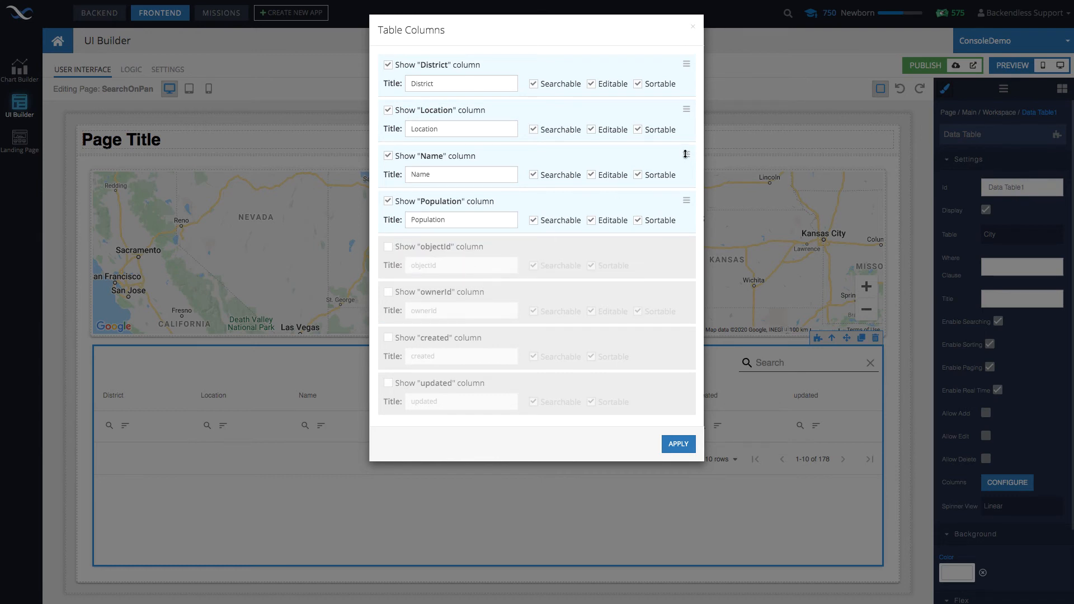
- Reorder the table columns to Name, Population, District, Location and apply the configuration
{"action": "left_click_drag", "start_coordinate": [685, 153], "coordinate": [686, 65]}
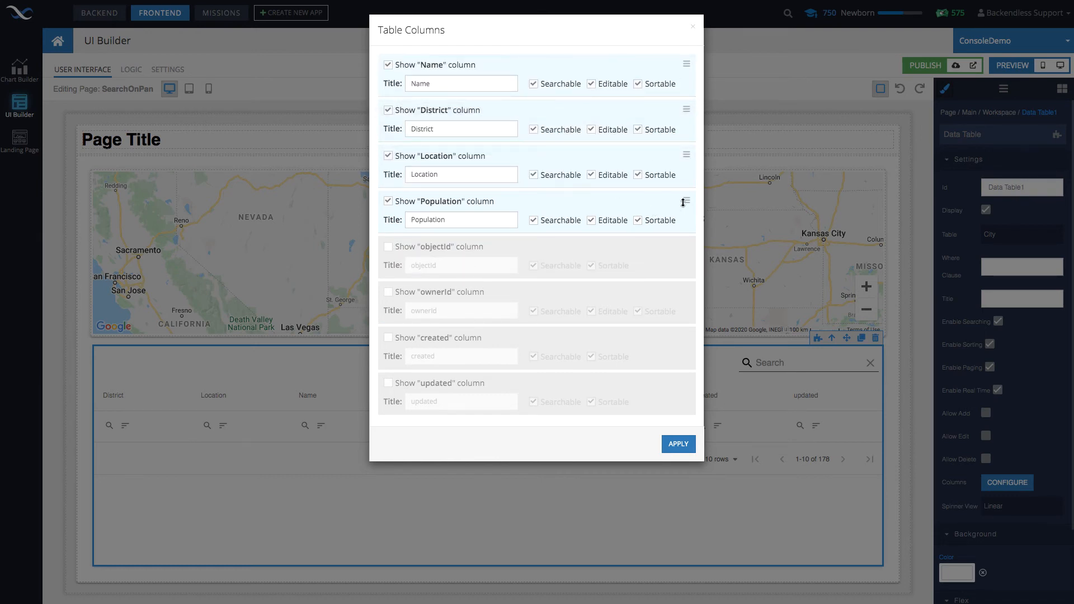
{"action": "left_click_drag", "start_coordinate": [683, 202], "coordinate": [685, 113]}
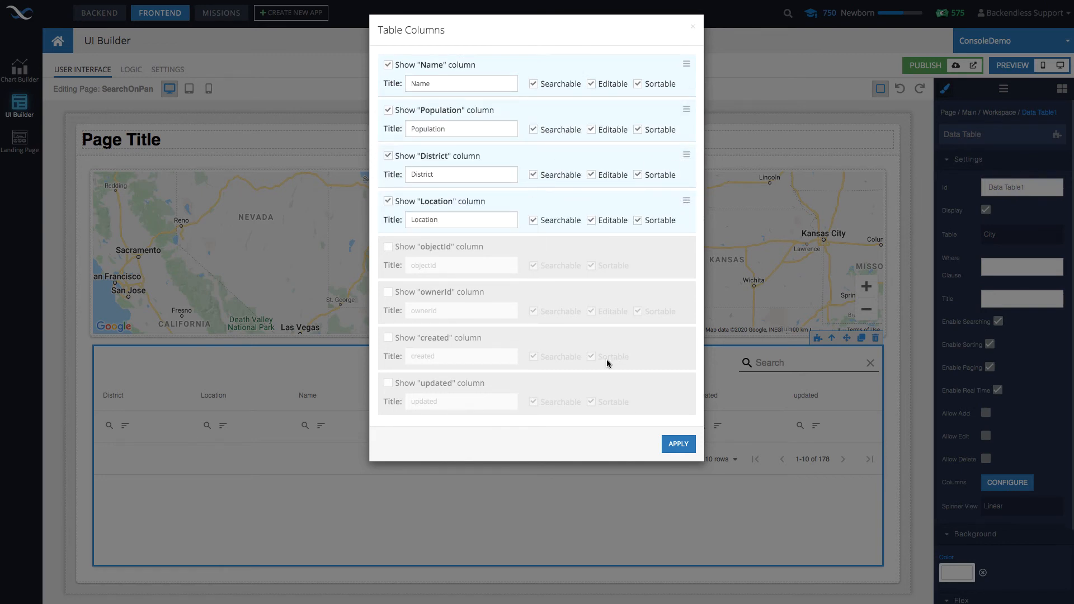
{"action": "left_click", "coordinate": [678, 444]}
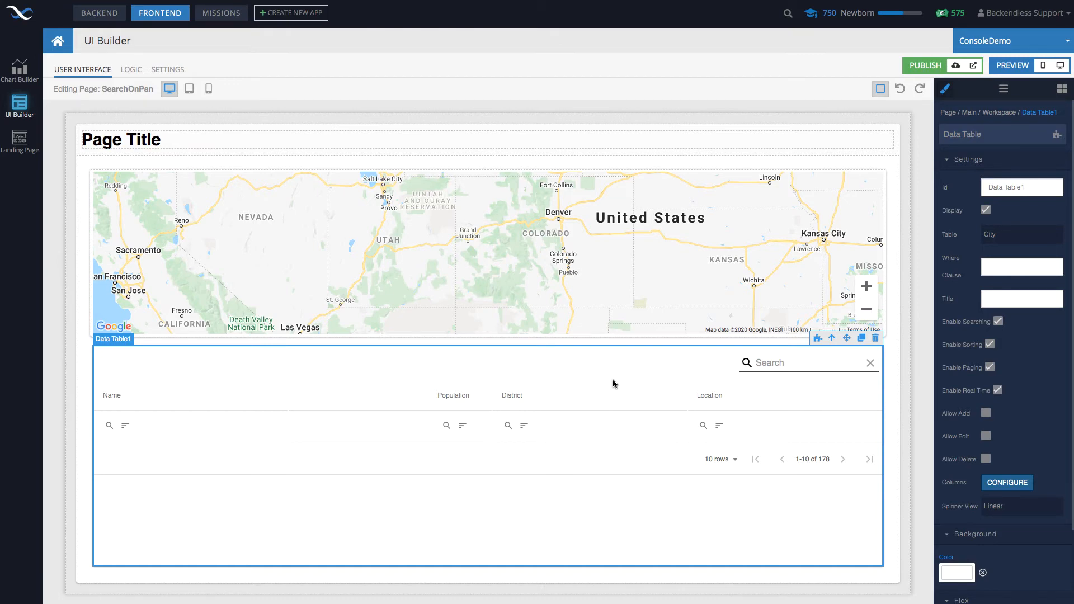
- In the Data Table's logic, bind Where Clause Logic to the page data property whereClauseValue
{"action": "left_click", "coordinate": [817, 338]}
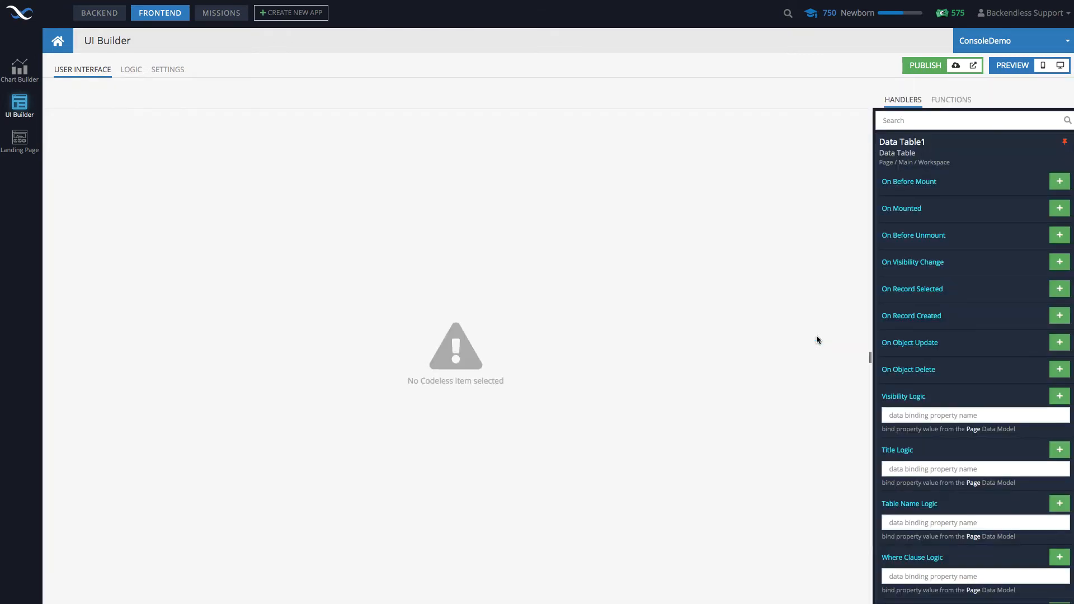
{"action": "scroll", "coordinate": [949, 367], "scroll_direction": "down", "scroll_amount": 2}
{"action": "scroll", "coordinate": [948, 364], "scroll_direction": "down", "scroll_amount": 1}
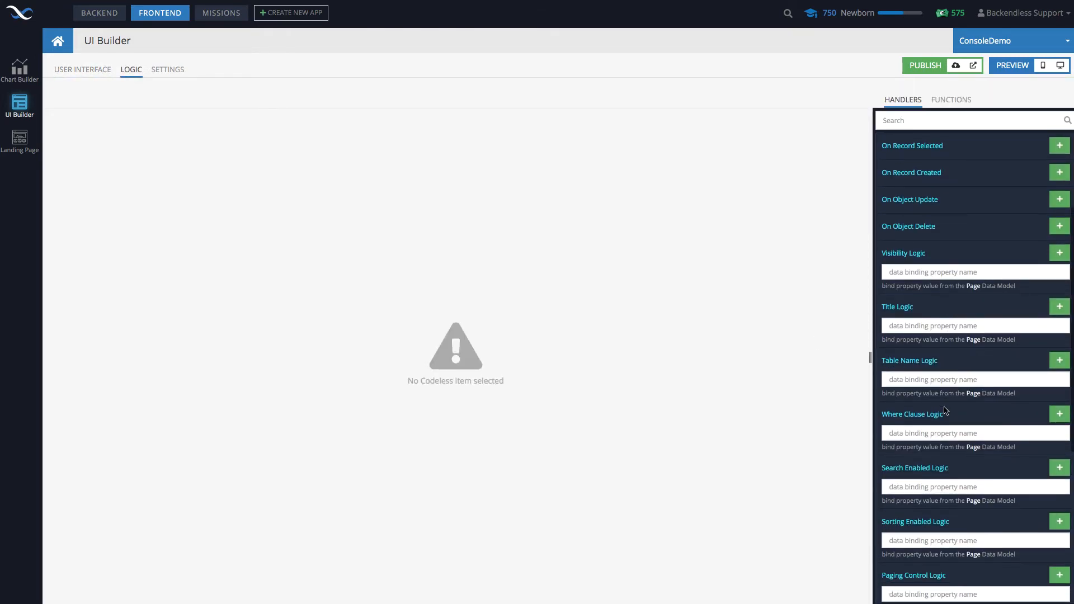
{"action": "left_click", "coordinate": [915, 431]}
{"action": "type", "text": "wher"}
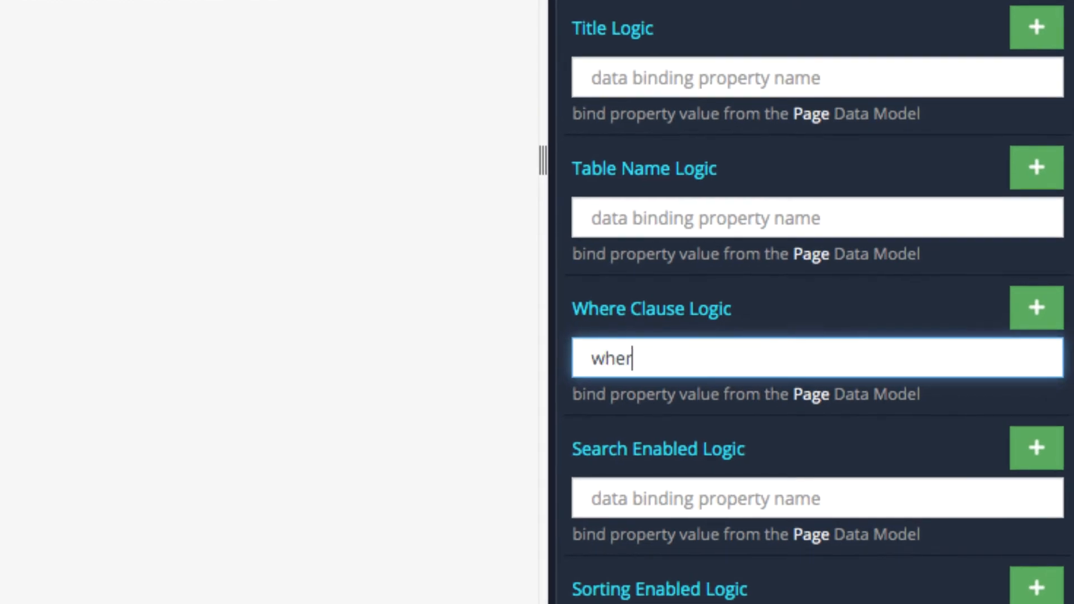
{"action": "type", "text": "eClauseValue"}
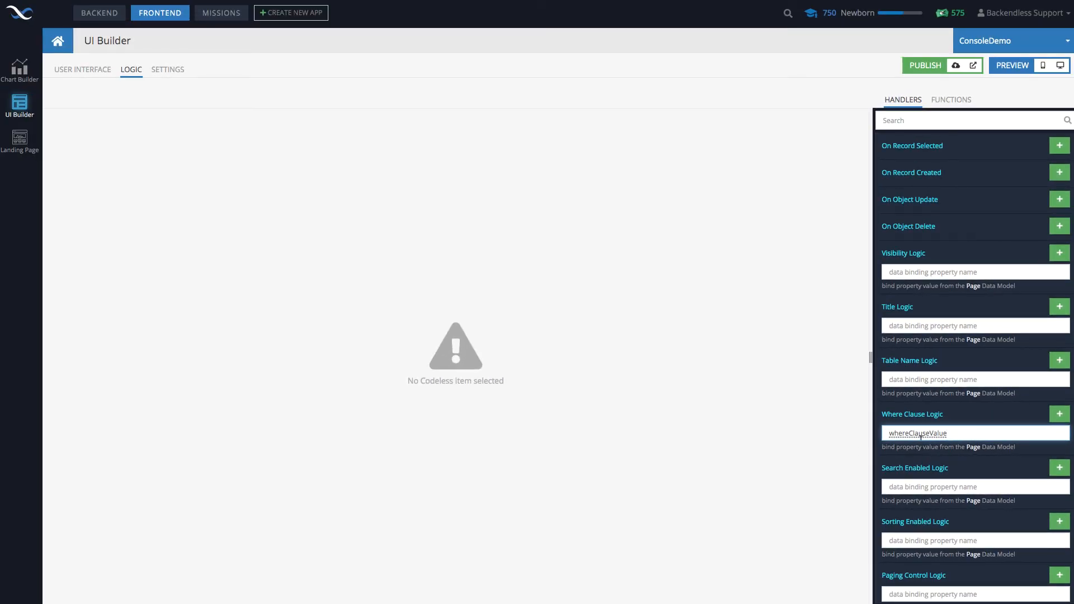
- Open the Google Map's On Pan Event logic and append a Set property block after the foundPlaces block
{"action": "left_click", "coordinate": [88, 71]}
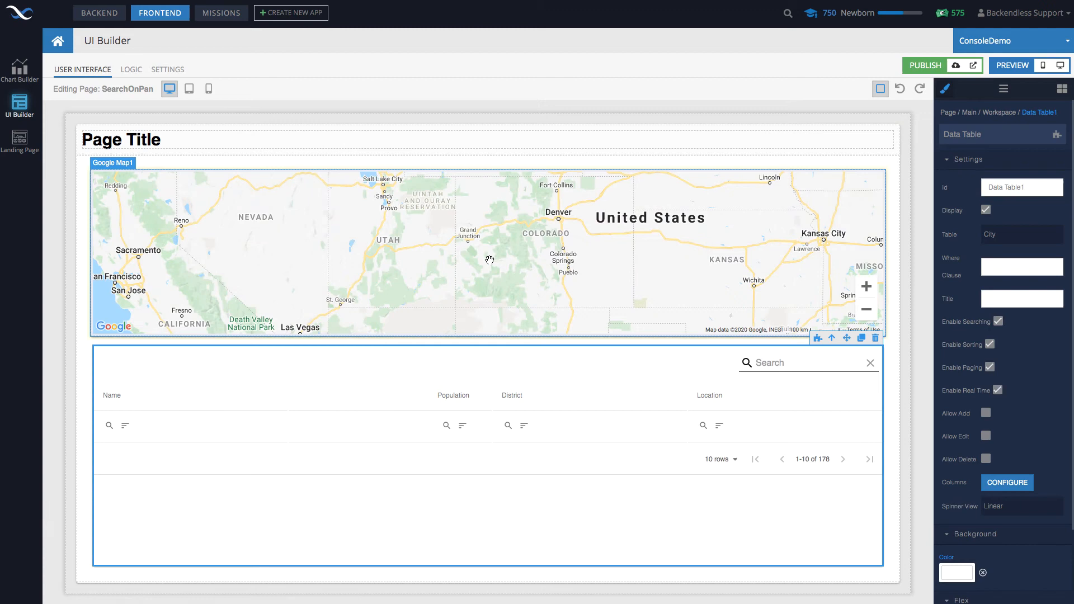
{"action": "left_click", "coordinate": [470, 267]}
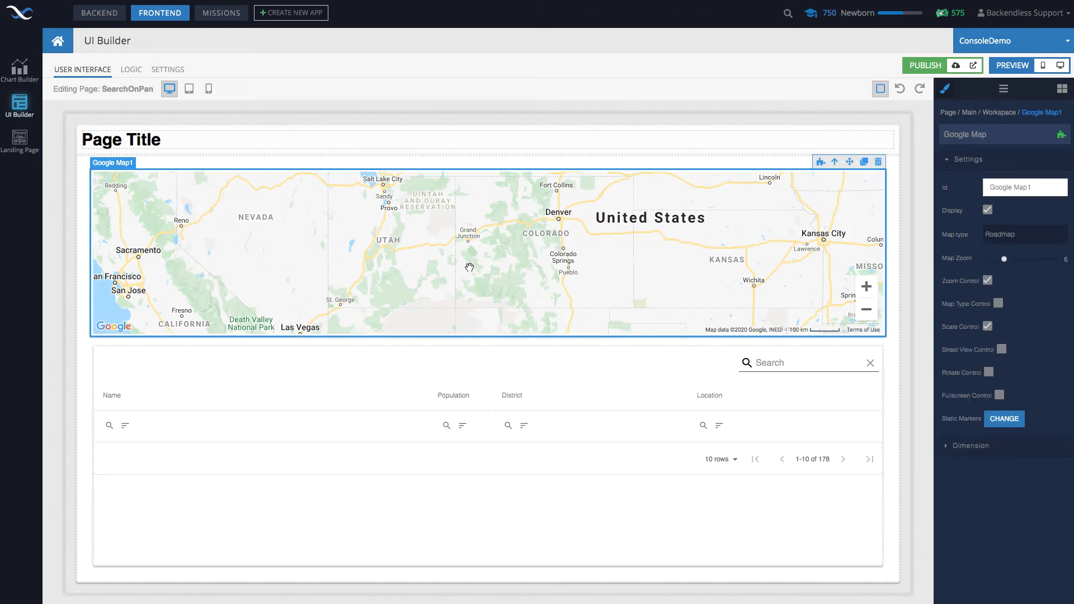
{"action": "left_click", "coordinate": [821, 162]}
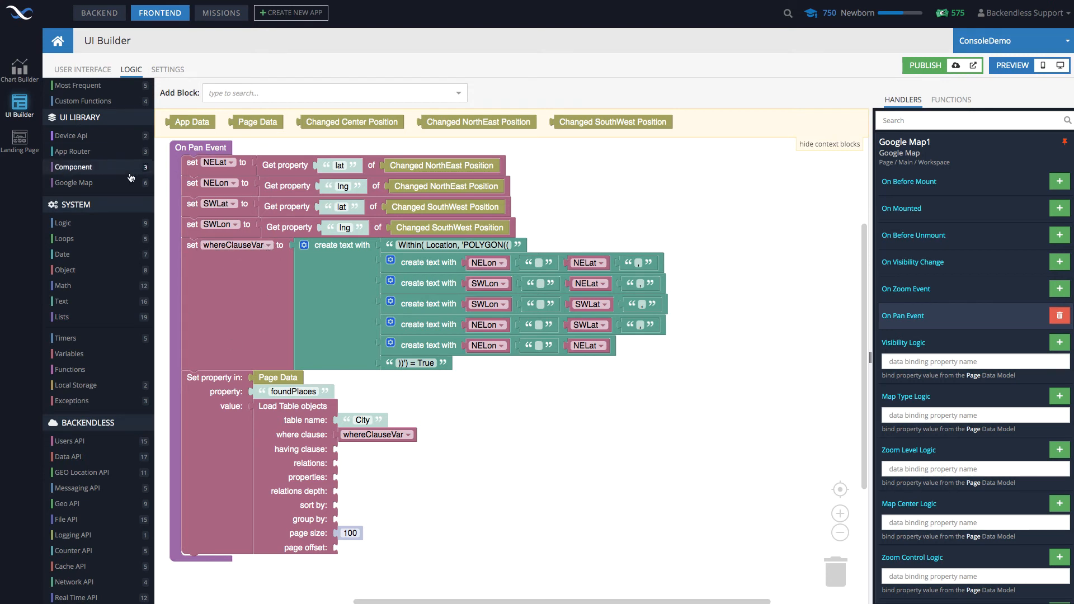
{"action": "left_click", "coordinate": [84, 270]}
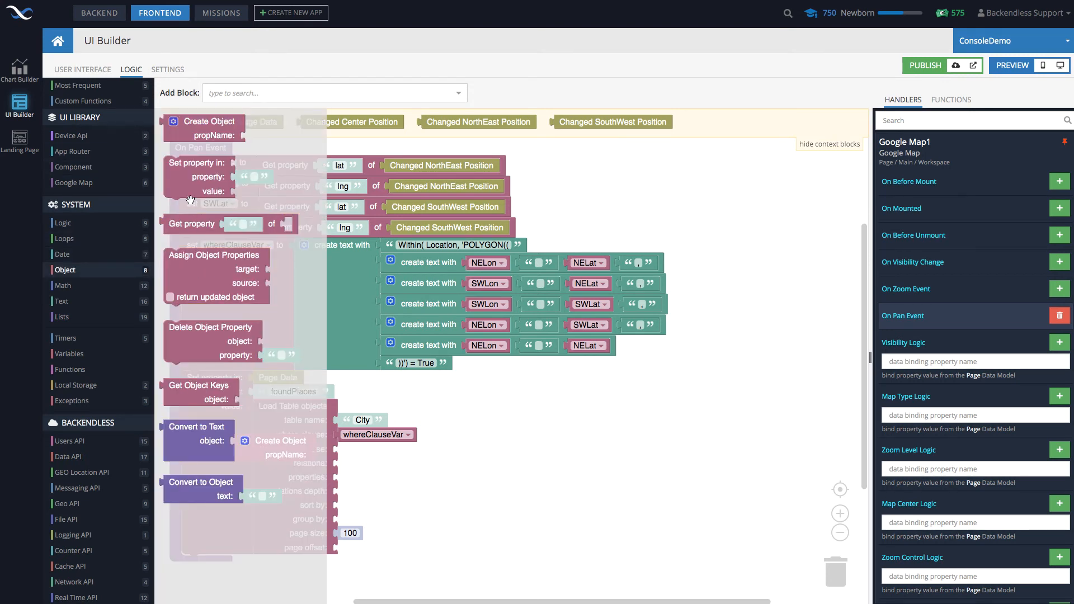
{"action": "left_click_drag", "start_coordinate": [189, 179], "coordinate": [209, 577]}
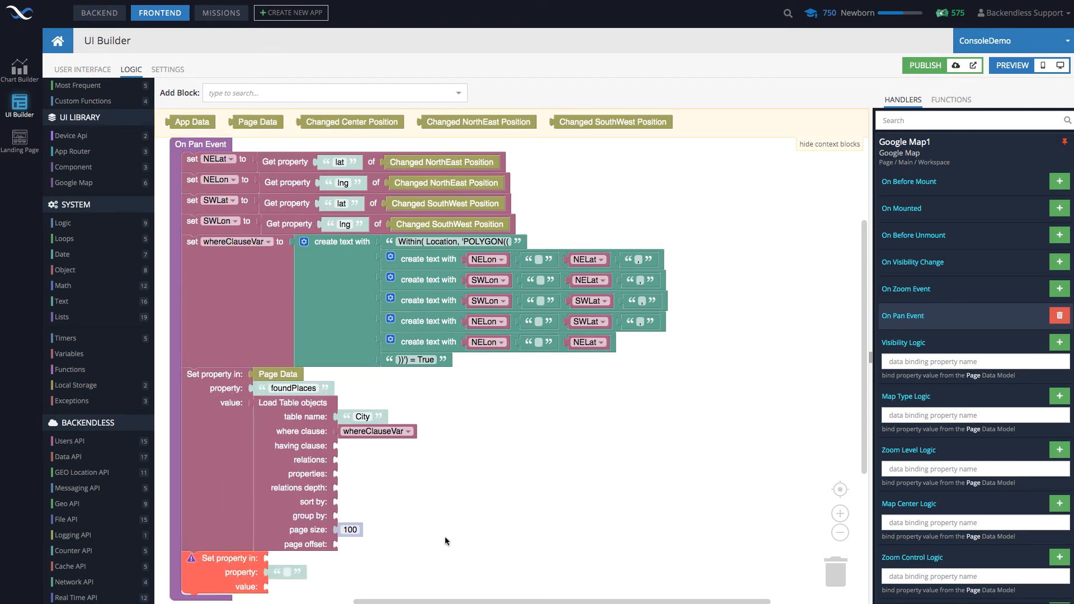
- Make the new block set the whereClauseValue property in Page Data to the whereClauseVar variable
{"action": "scroll", "coordinate": [451, 511], "scroll_direction": "down", "scroll_amount": 2}
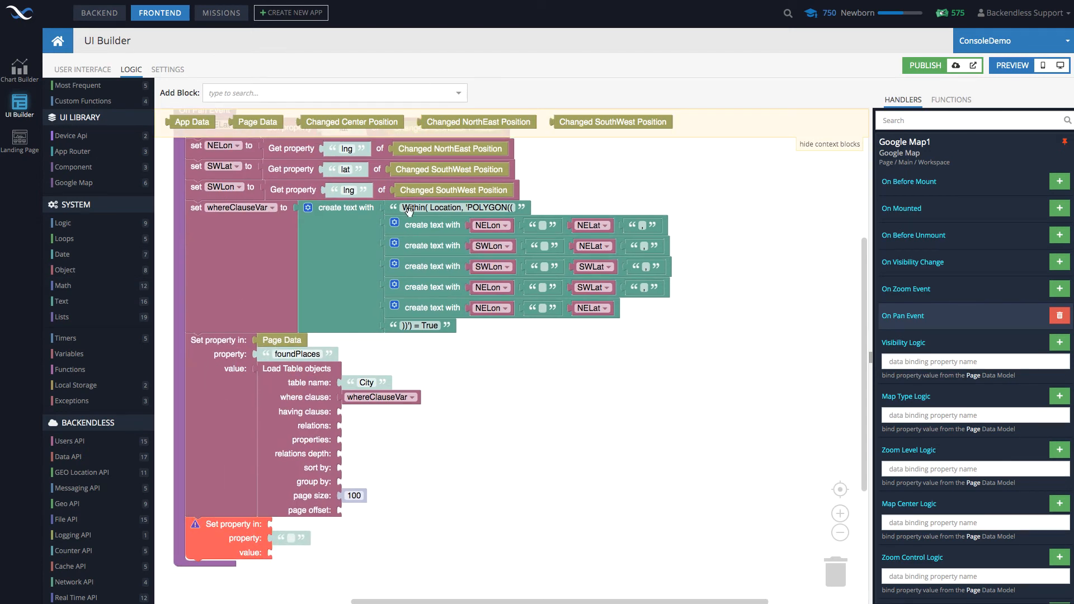
{"action": "left_click_drag", "start_coordinate": [264, 123], "coordinate": [292, 536]}
{"action": "left_click", "coordinate": [271, 539]}
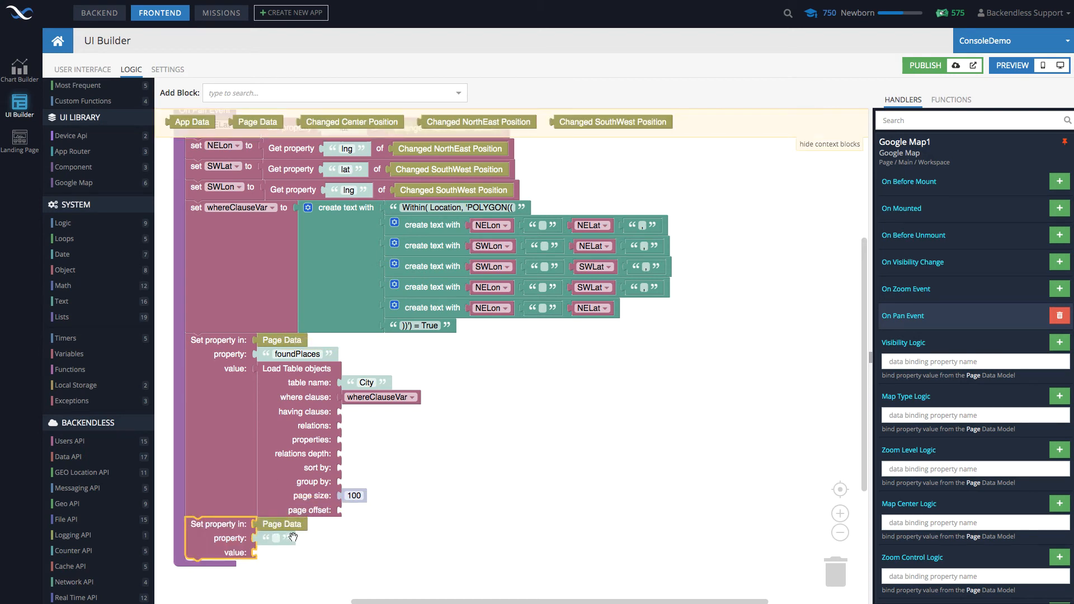
{"action": "type", "text": "whereClauseValue"}
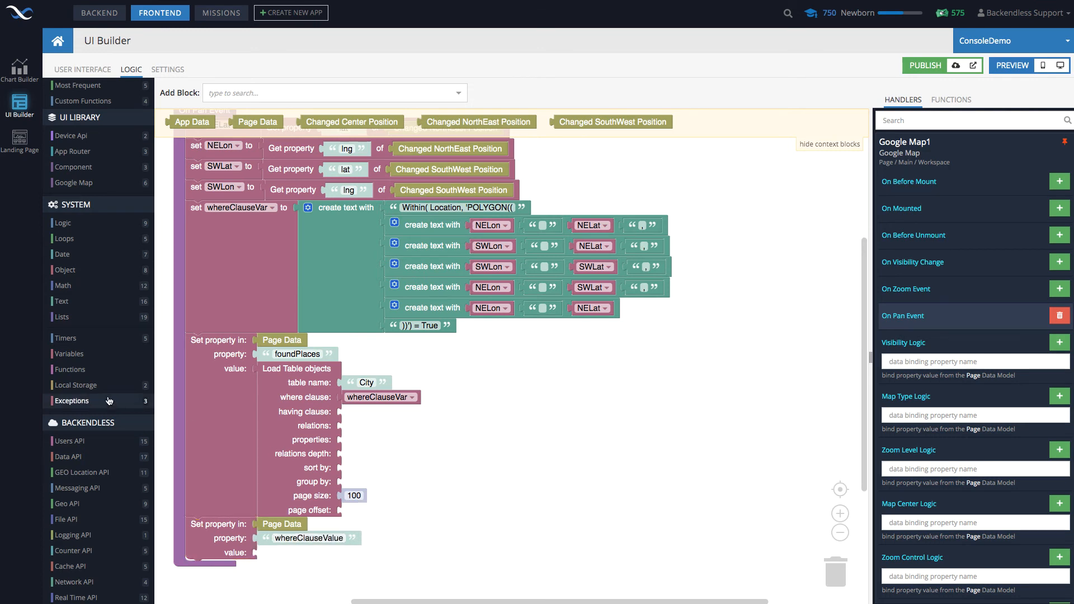
{"action": "left_click", "coordinate": [82, 354]}
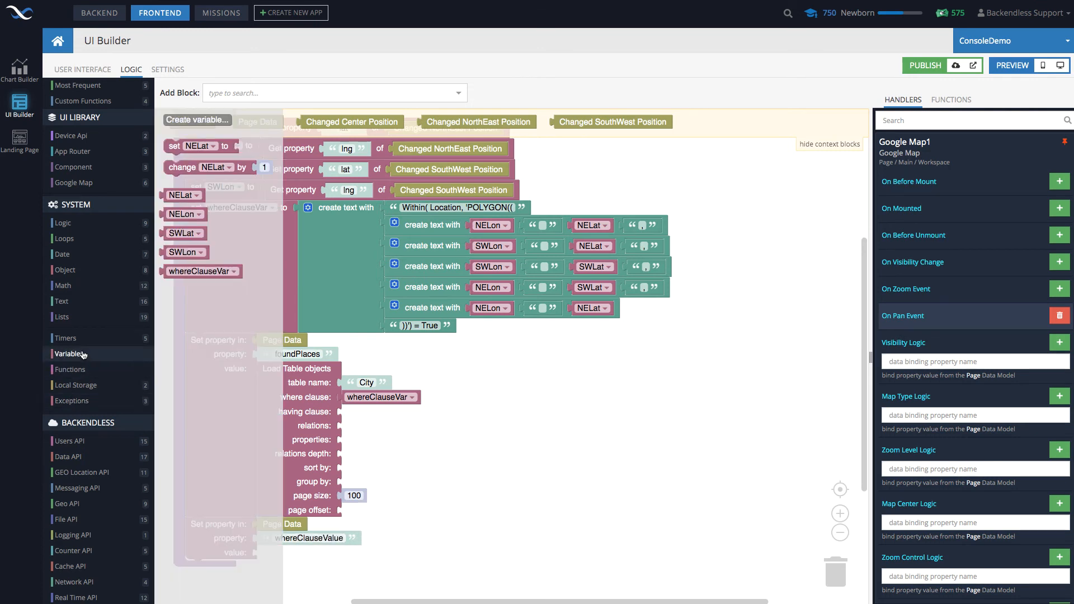
{"action": "left_click", "coordinate": [160, 269]}
{"action": "left_click_drag", "start_coordinate": [185, 311], "coordinate": [259, 553]}
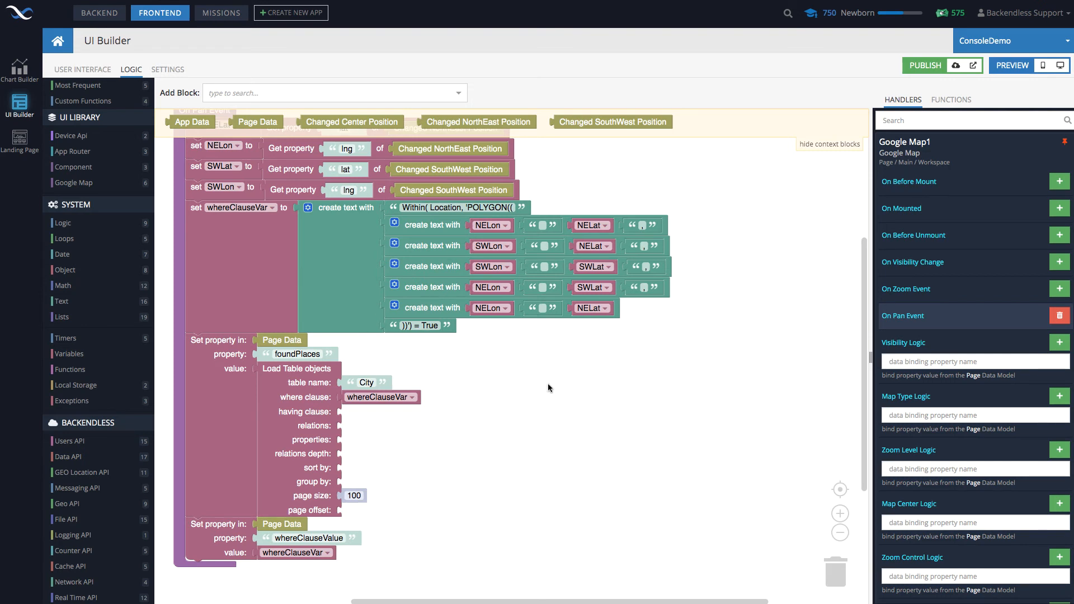
- Preview the page and pan and zoom the map over the southern United States to check that the city table updates
{"action": "left_click", "coordinate": [1060, 67]}
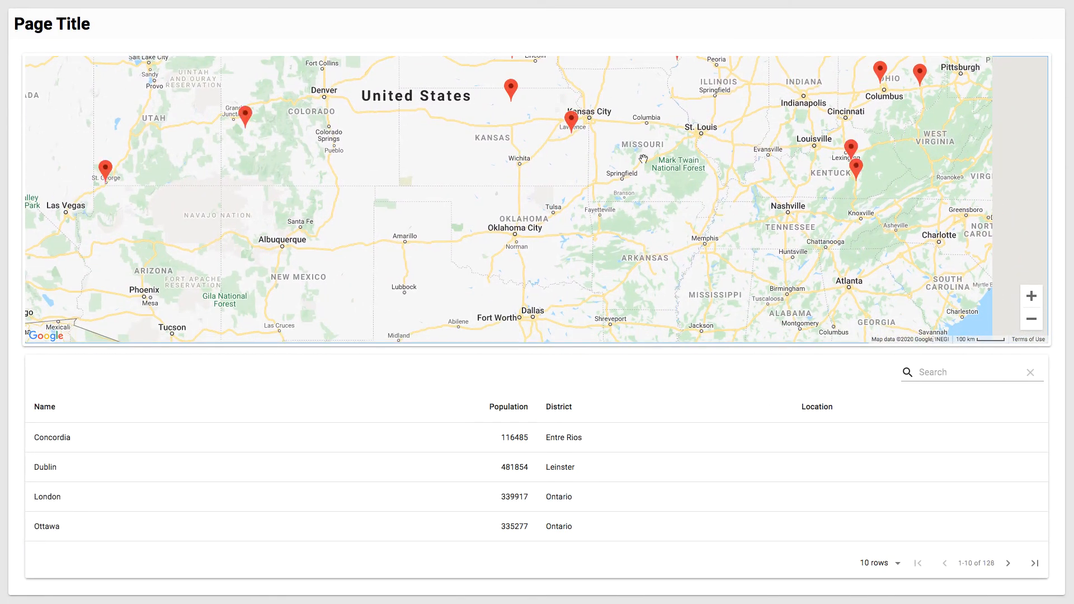
{"action": "left_click_drag", "start_coordinate": [669, 200], "coordinate": [685, 108]}
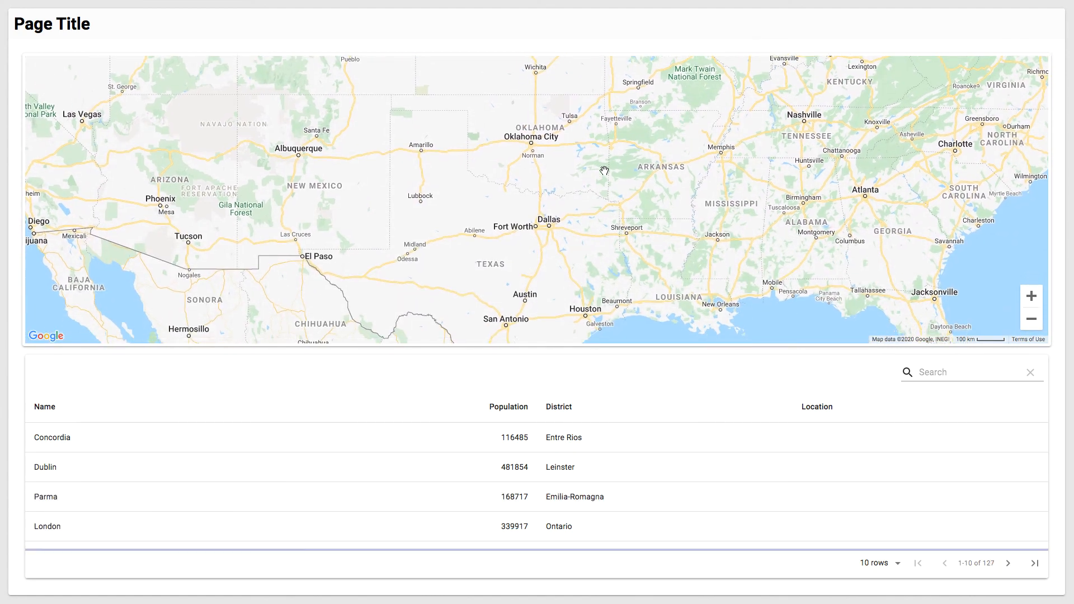
{"action": "left_click_drag", "start_coordinate": [604, 170], "coordinate": [654, 138]}
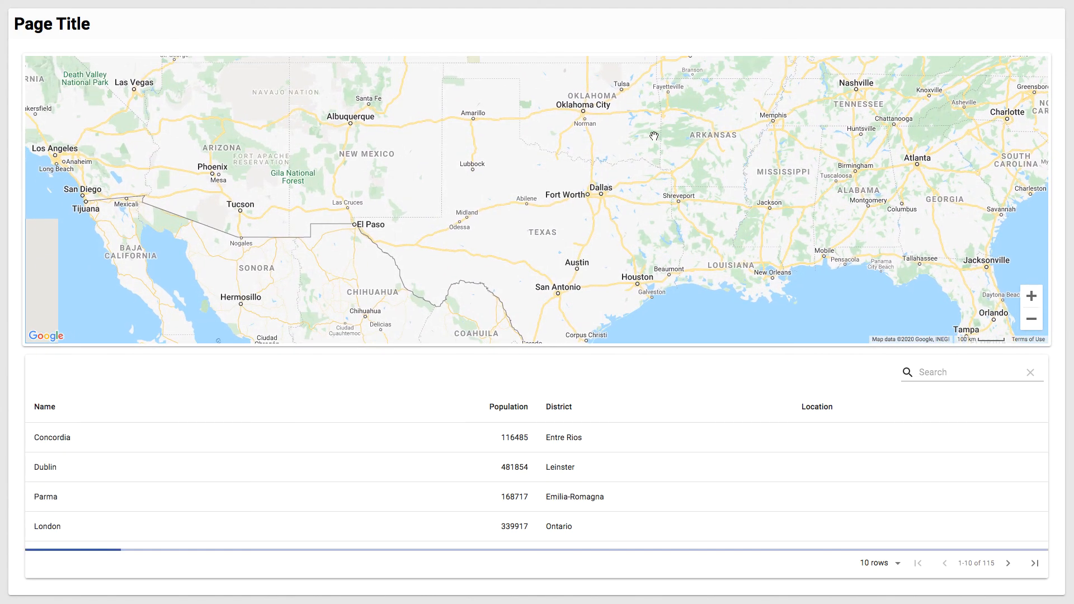
{"action": "left_click", "coordinate": [1032, 296]}
{"action": "left_click", "coordinate": [1031, 295]}
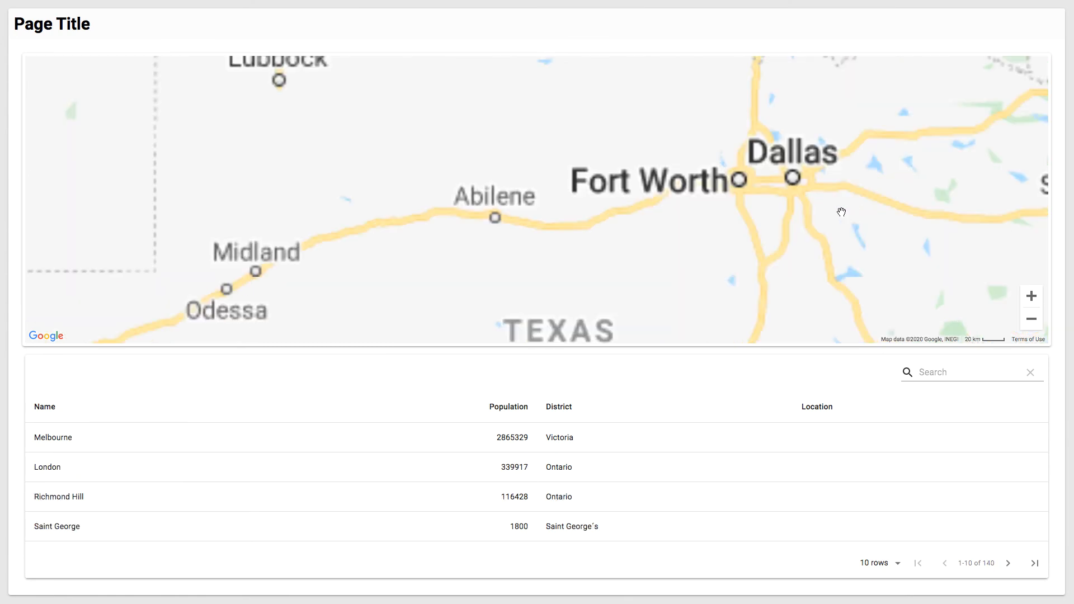
{"action": "left_click", "coordinate": [1032, 303]}
{"action": "left_click_drag", "start_coordinate": [919, 103], "coordinate": [758, 252]}
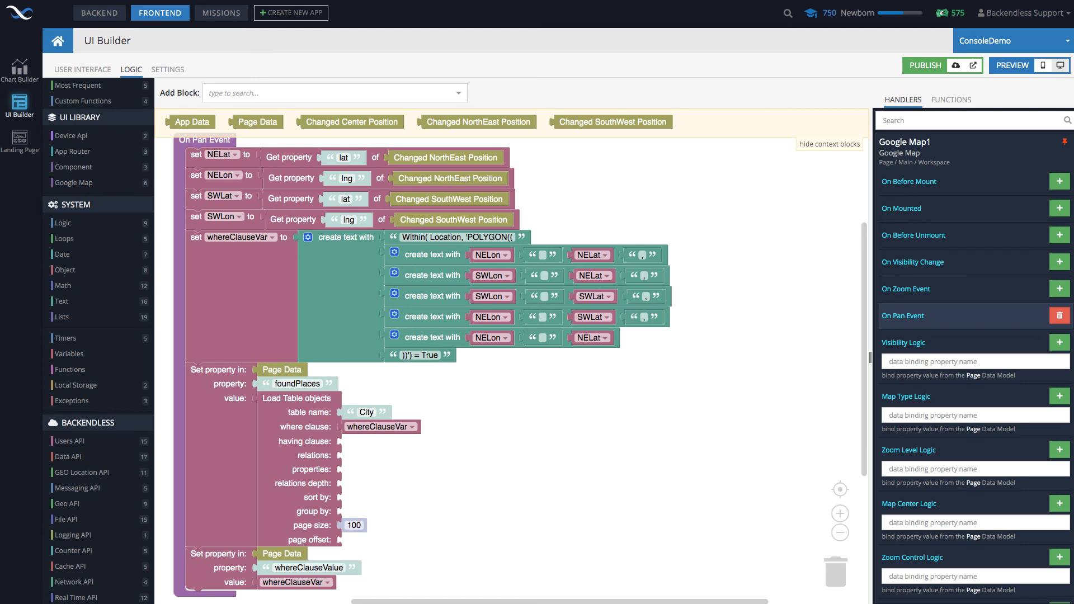
- Open the JavaScript SDK documentation at backendless.com/docs/js in a new browser tab
{"action": "key", "text": "super+t"}
{"action": "type", "text": "backendless.com/"}
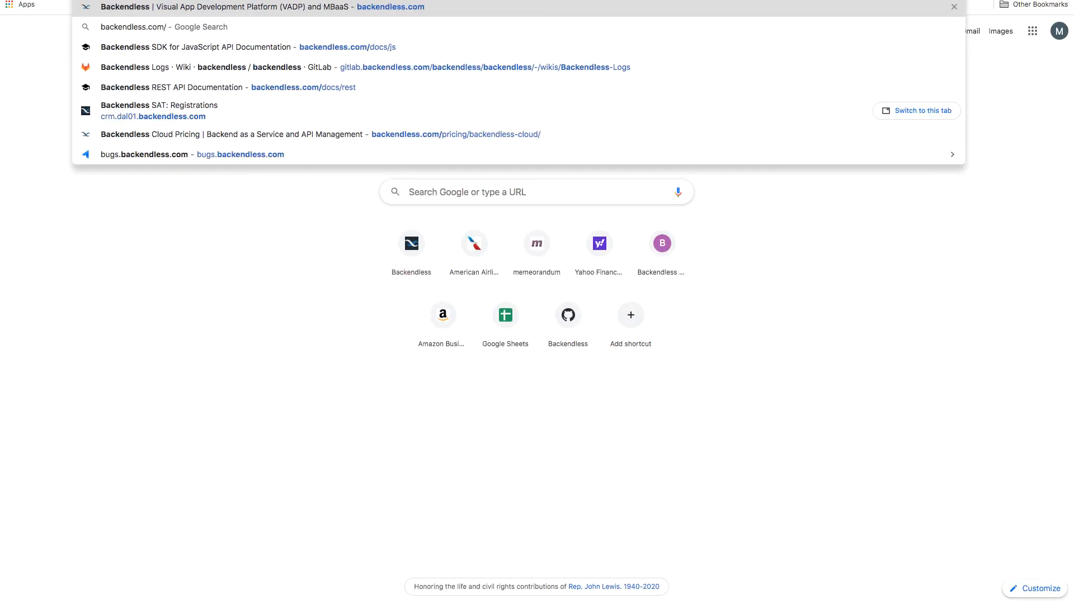
{"action": "type", "text": "docs/js"}
{"action": "key", "text": "Return"}
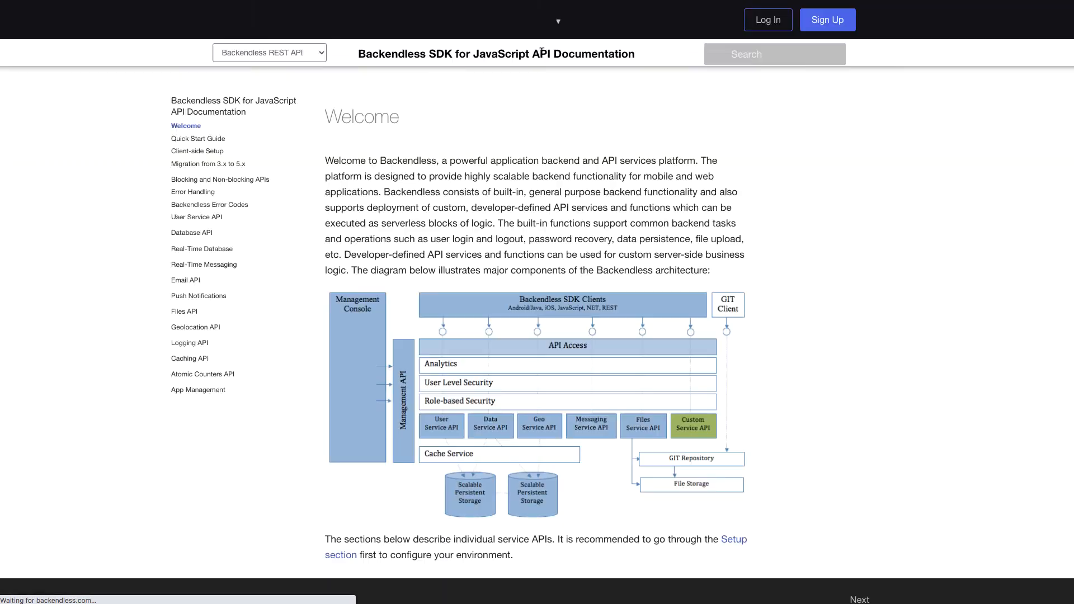
- Find the Spatial Data Retrieval API page under Database API, Spatial Data in Database, and examine its Where Clause Operators section
{"action": "left_click", "coordinate": [195, 228]}
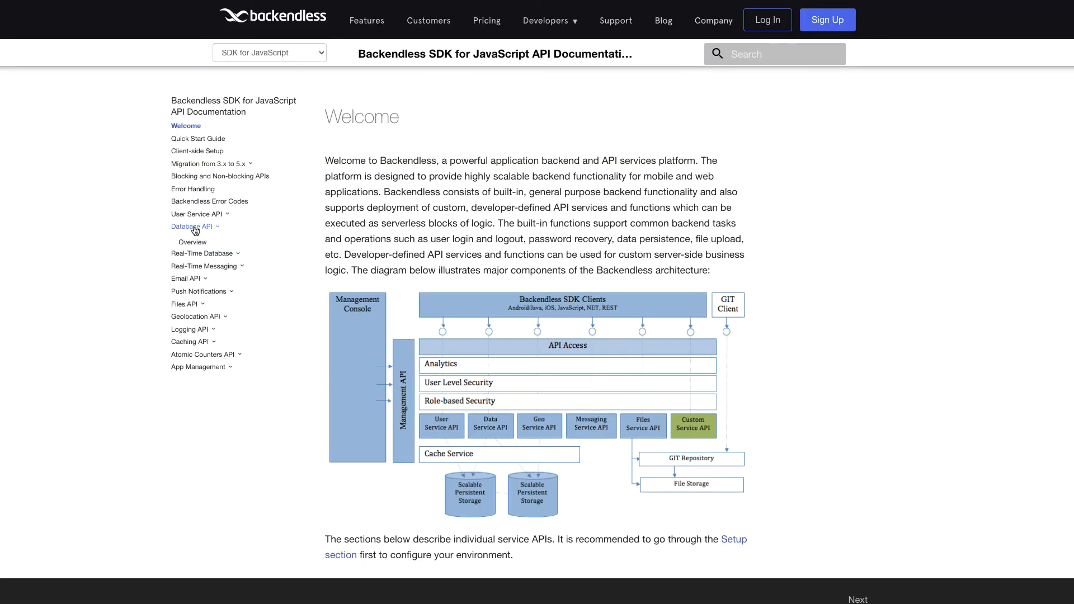
{"action": "left_click", "coordinate": [214, 417]}
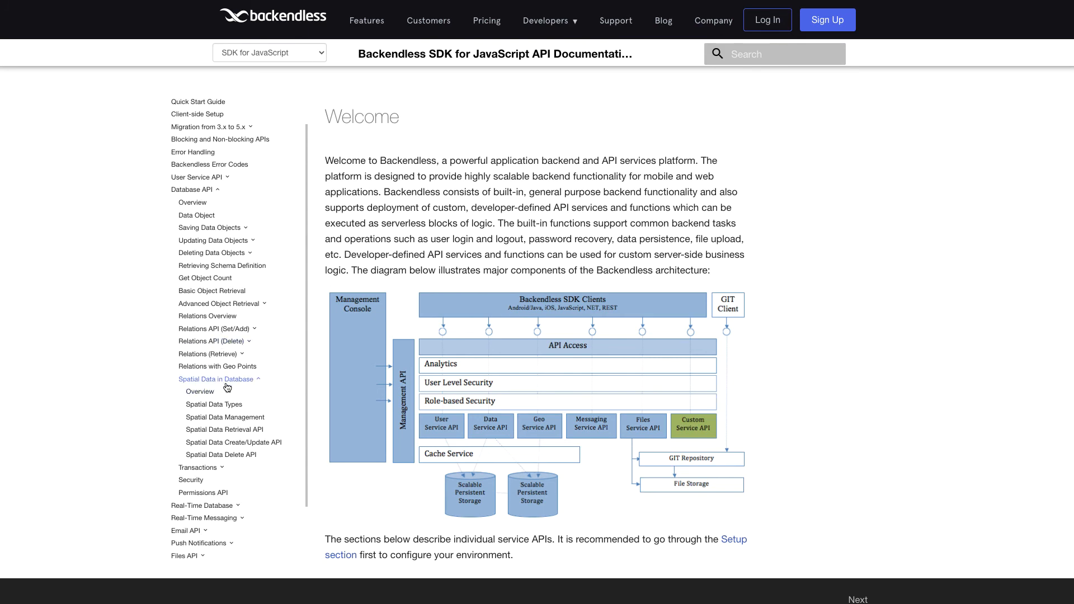
{"action": "left_click", "coordinate": [240, 390]}
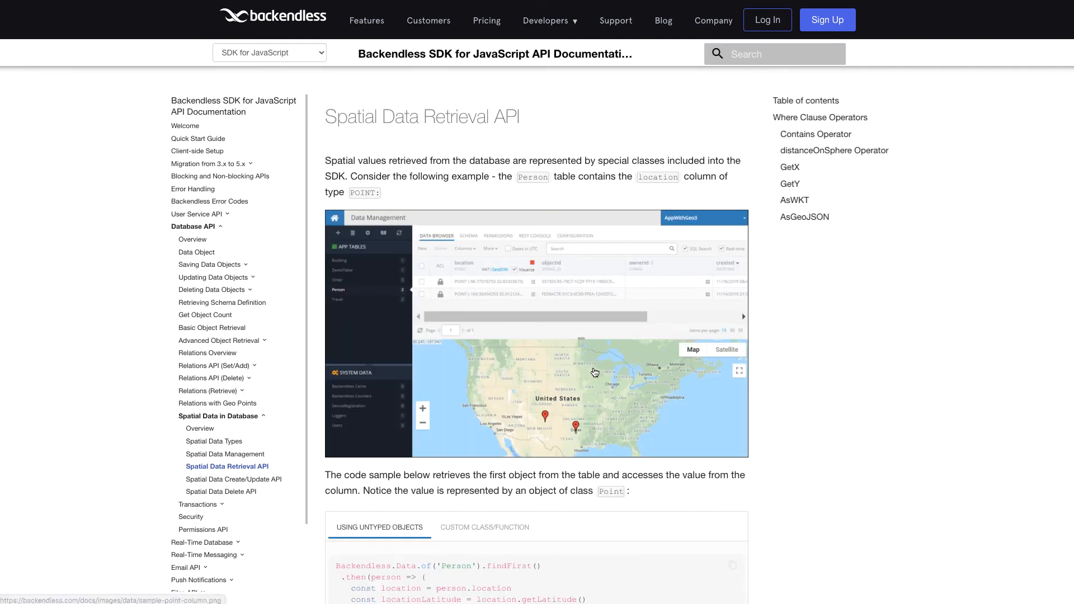
{"action": "scroll", "coordinate": [594, 372], "scroll_direction": "down", "scroll_amount": 10}
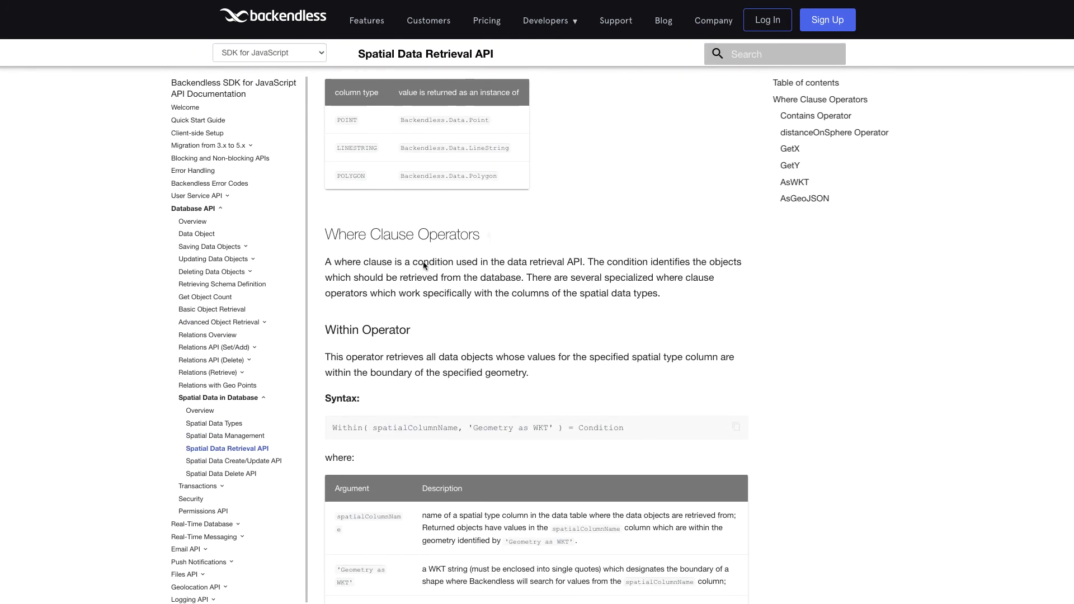
- Examine the Within Operator section of the Spatial Data Retrieval API page and select its syntax expression
{"action": "scroll", "coordinate": [423, 266], "scroll_direction": "down", "scroll_amount": 3}
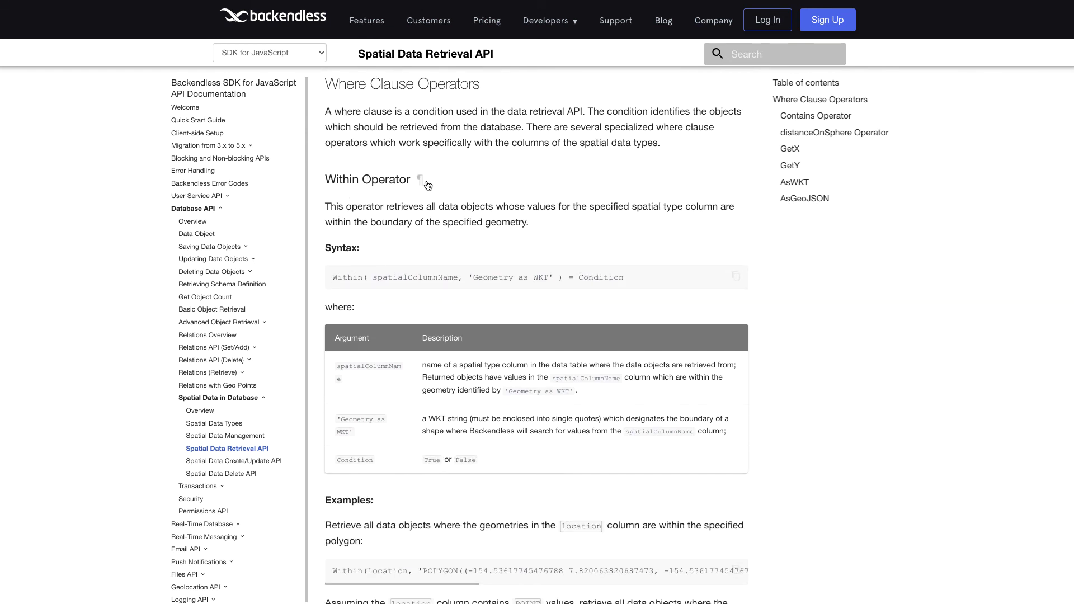
{"action": "left_click_drag", "start_coordinate": [332, 277], "coordinate": [609, 273]}
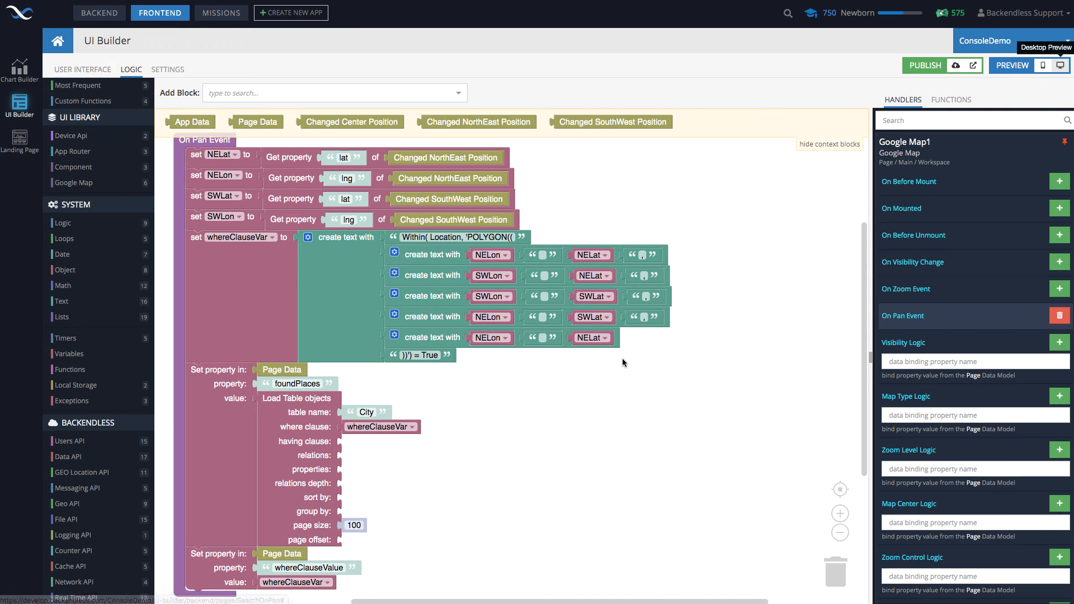
- Review the complete On Pan Event block logic in UI Builder and return to the SearchOnPan page's user interface layout
{"action": "scroll", "coordinate": [658, 387], "scroll_direction": "down", "scroll_amount": 1}
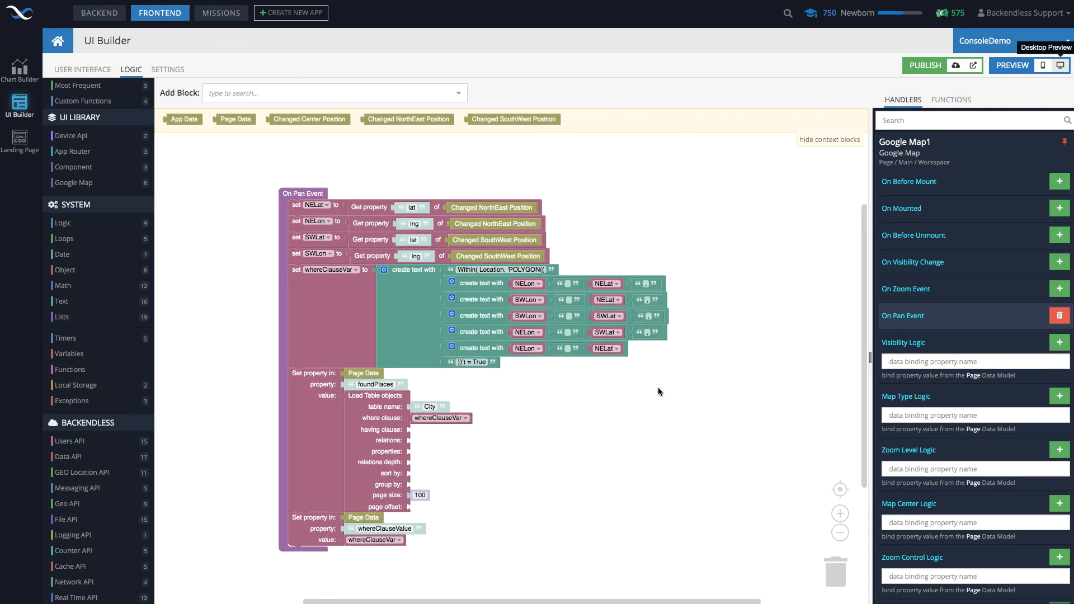
{"action": "scroll", "coordinate": [545, 377], "scroll_direction": "up", "scroll_amount": 2}
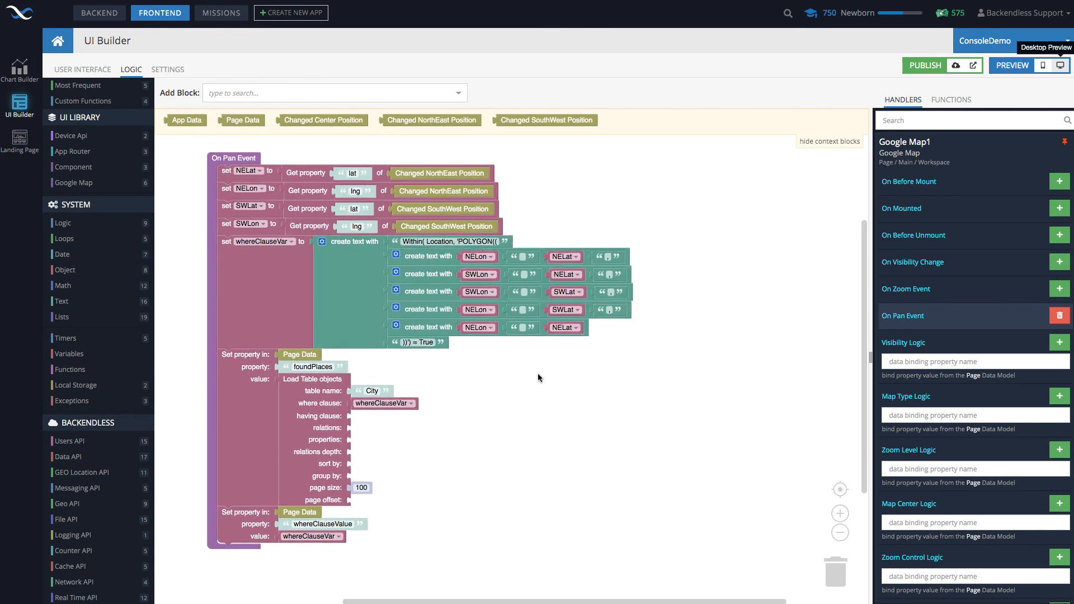
{"action": "scroll", "coordinate": [472, 373], "scroll_direction": "up", "scroll_amount": 1}
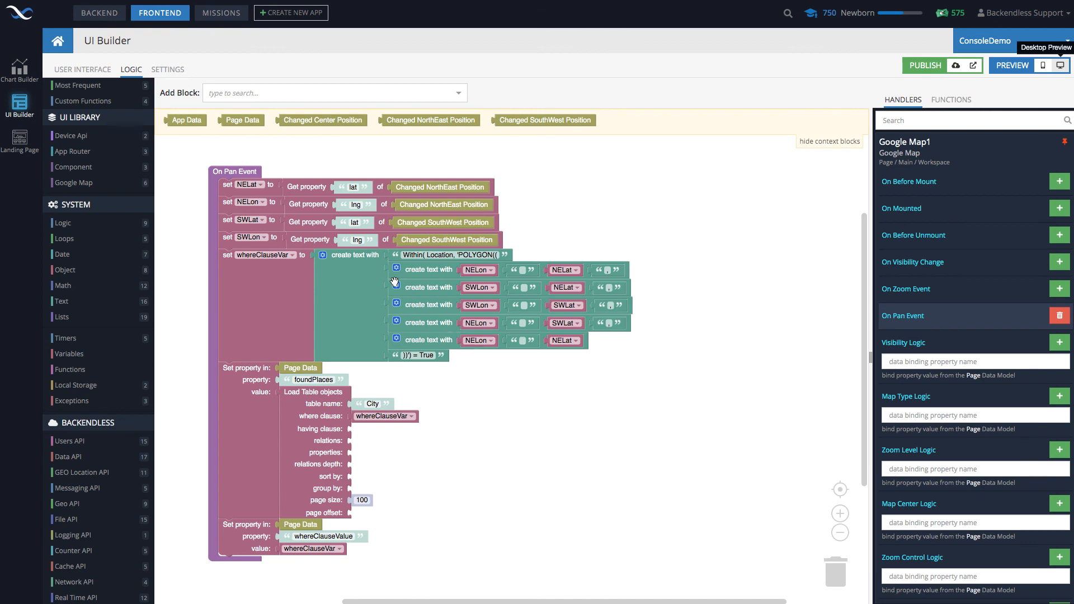
{"action": "left_click", "coordinate": [85, 71]}
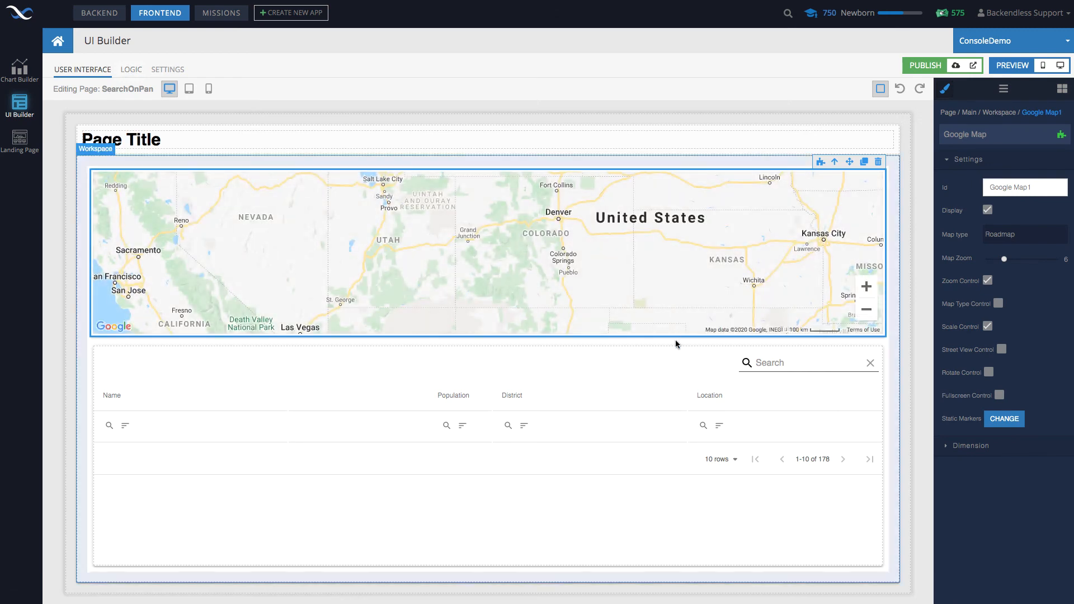